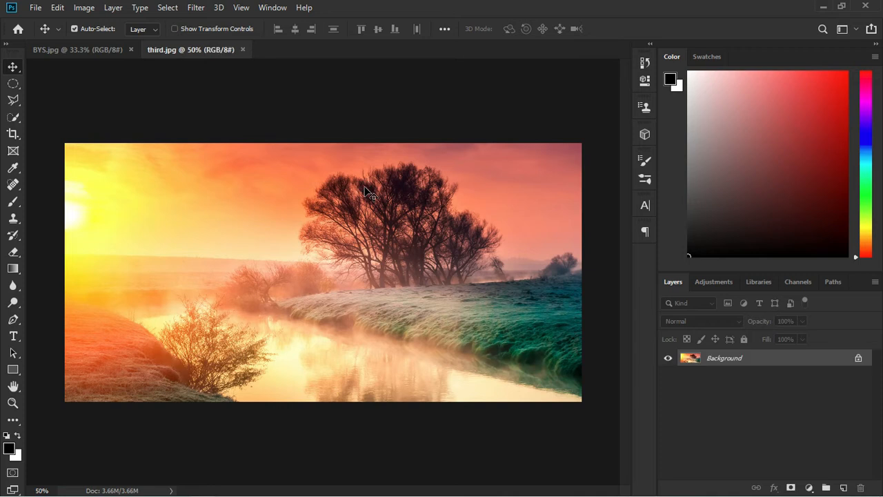
Switch between the BYS.jpg portrait and the landscape photo to compare them
click(95, 49)
click(177, 49)
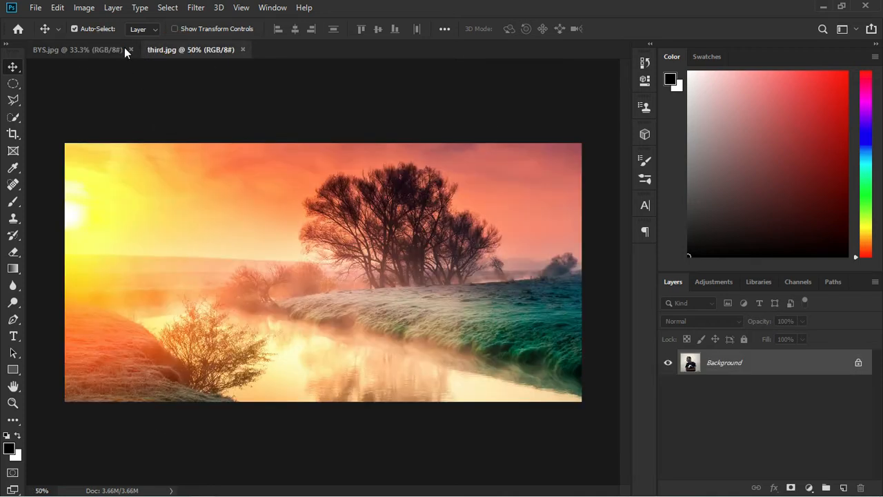
click(101, 49)
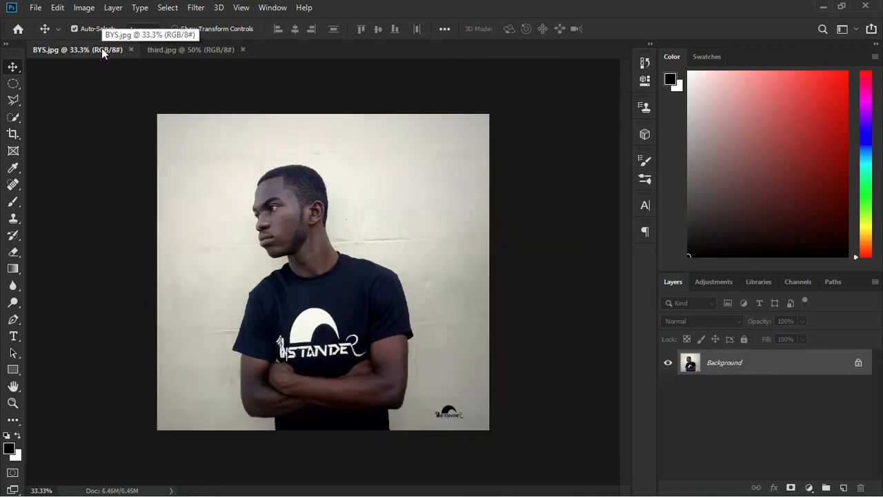
Create a new blank 240 × 240 mm document at 300 ppi
click(36, 8)
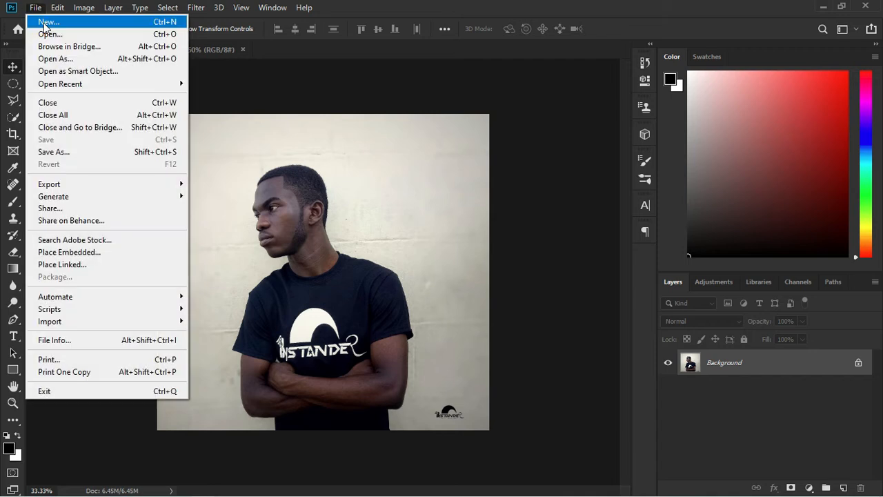
click(44, 22)
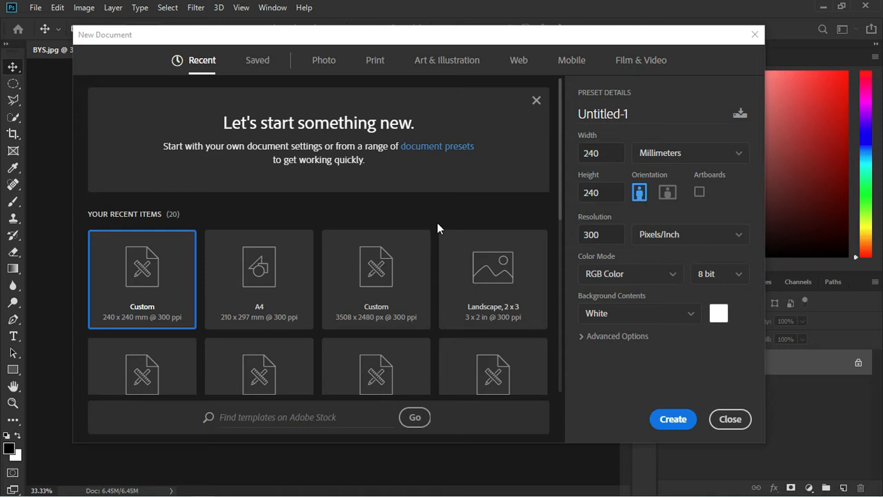
click(605, 194)
click(606, 234)
click(666, 420)
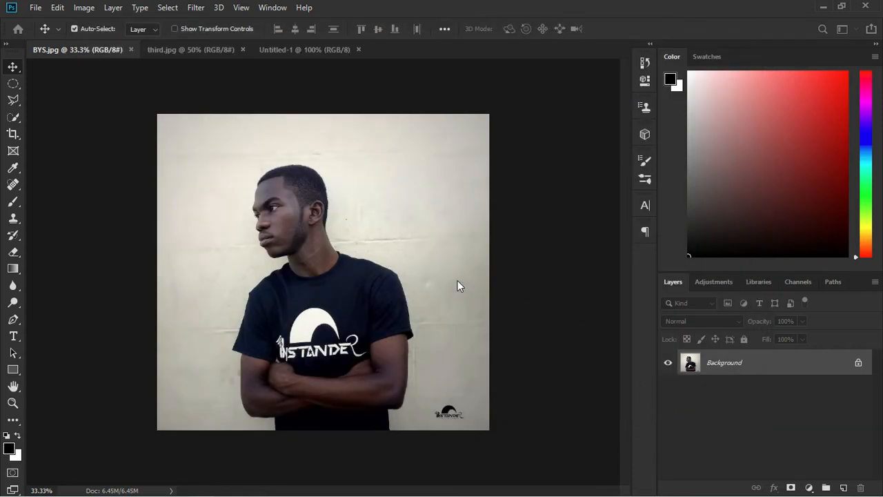
Return to the BYS.jpg portrait
scroll(311, 269, up, 1)
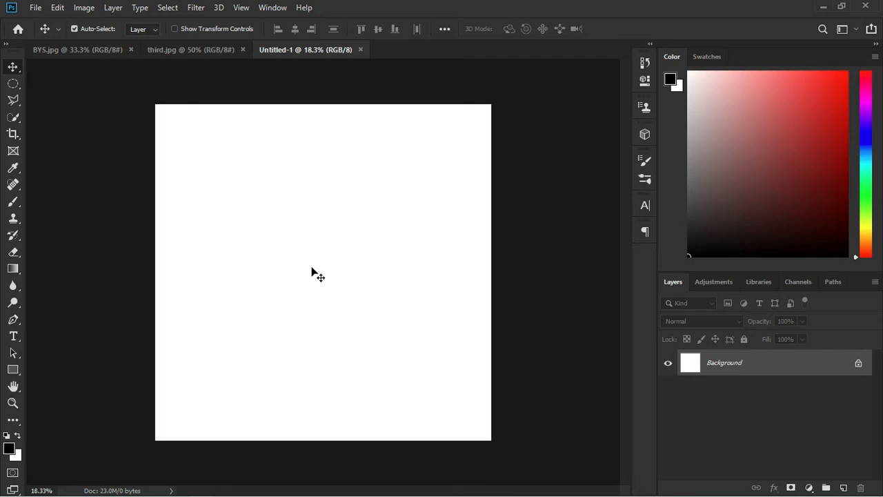
scroll(312, 272, up, 1)
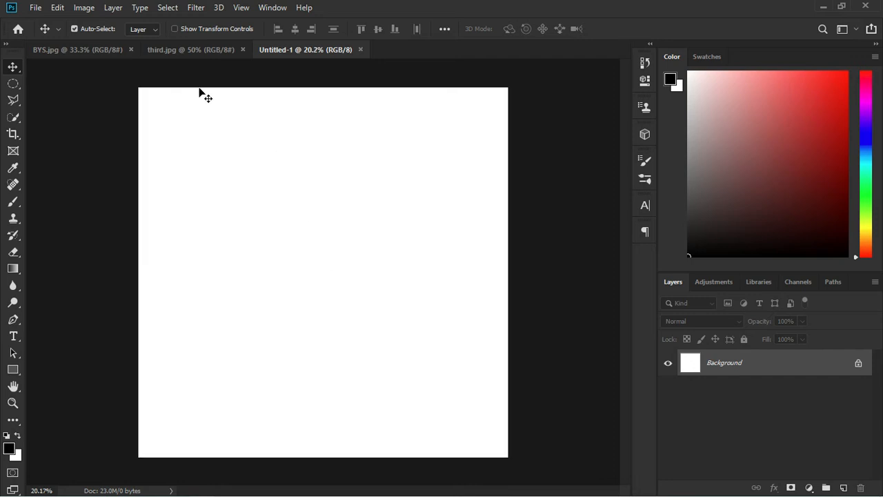
click(93, 49)
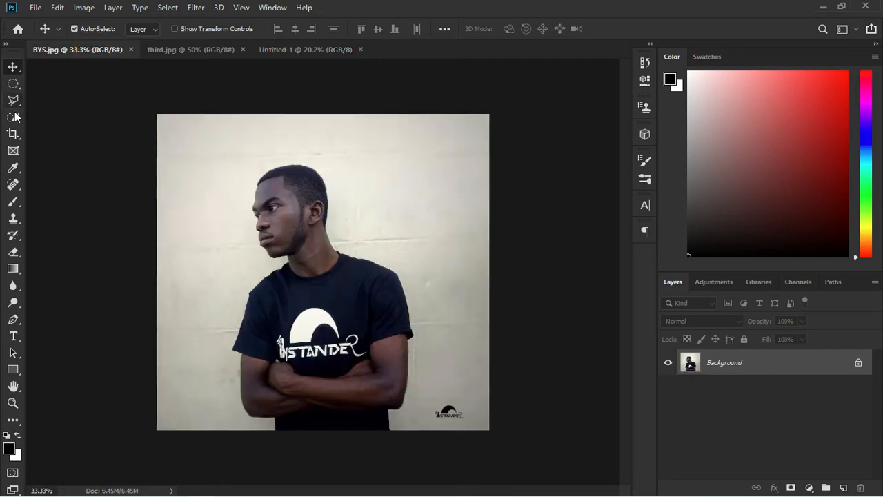
Magic Wand the wall, adding the top-right, bottom-right, bottom-left and leftover gap areas
drag(13, 116, 40, 130)
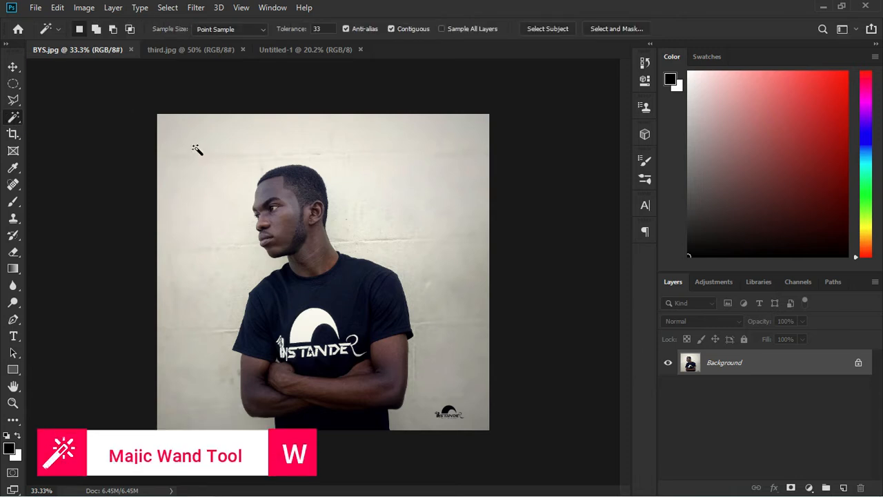
click(227, 156)
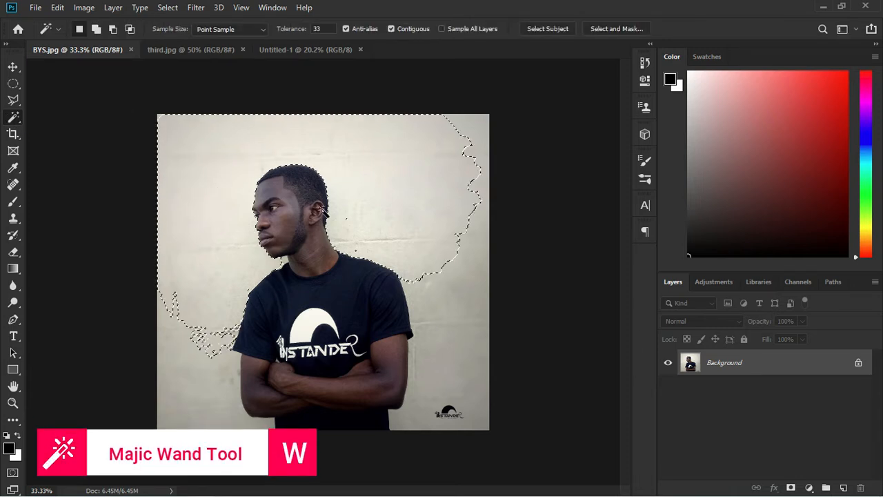
shift+click(475, 131)
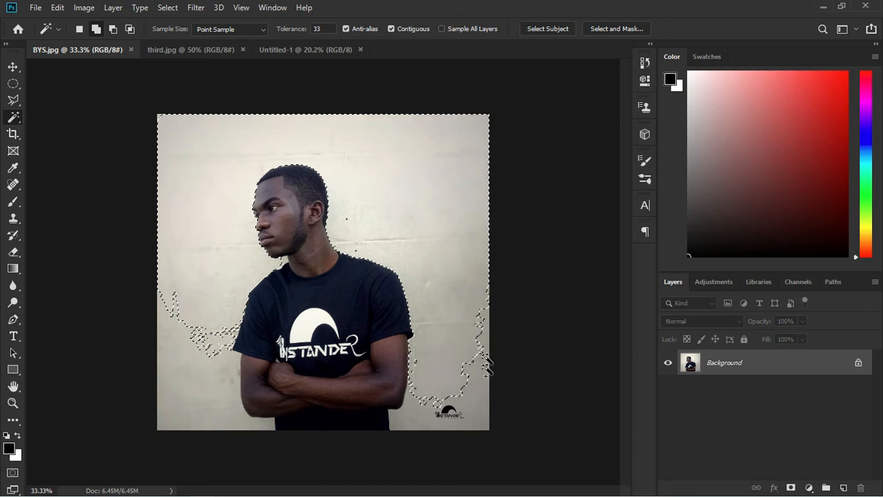
shift+click(484, 387)
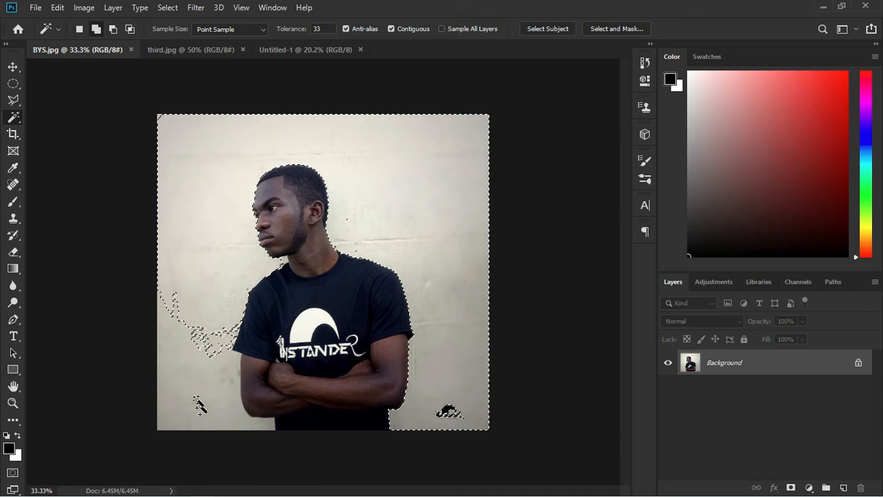
shift+click(171, 354)
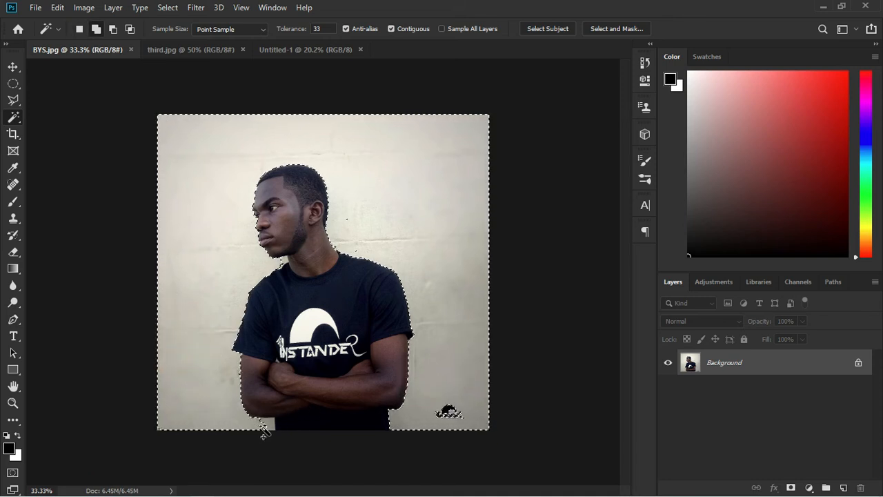
shift+click(271, 425)
scroll(315, 286, up, 6)
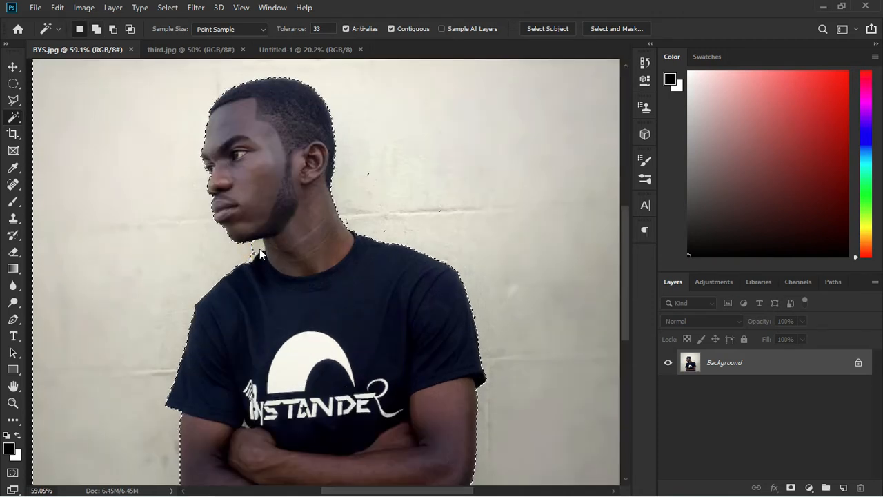
scroll(264, 257, down, 5)
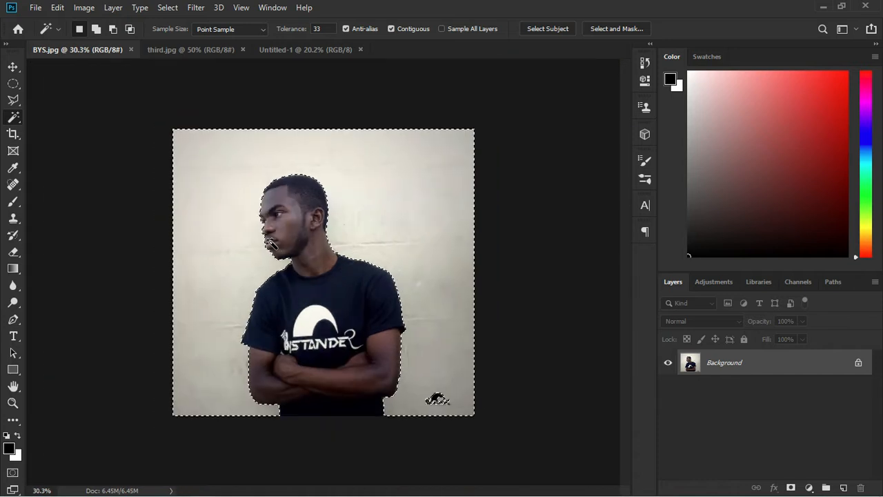
scroll(304, 177, up, 4)
scroll(303, 178, up, 6)
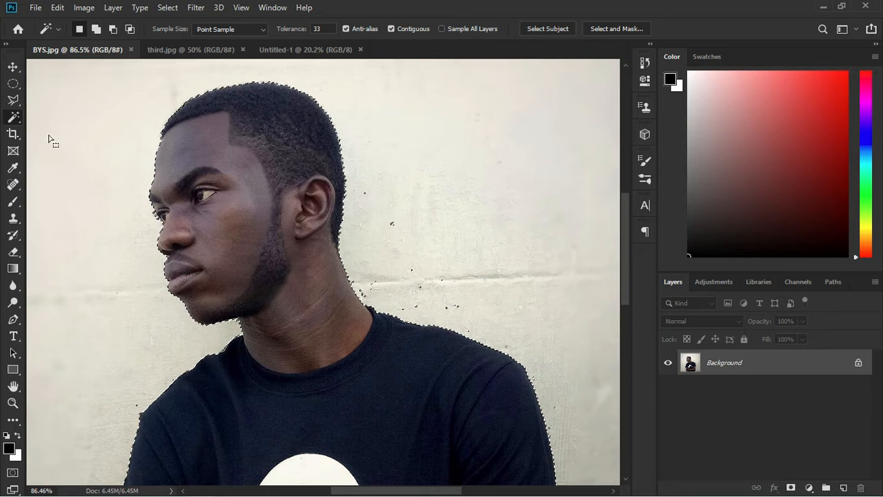
With Quick Selection, brush the shoulder-side specks and bottom-right logo area into the wall selection
right_click(13, 117)
click(59, 119)
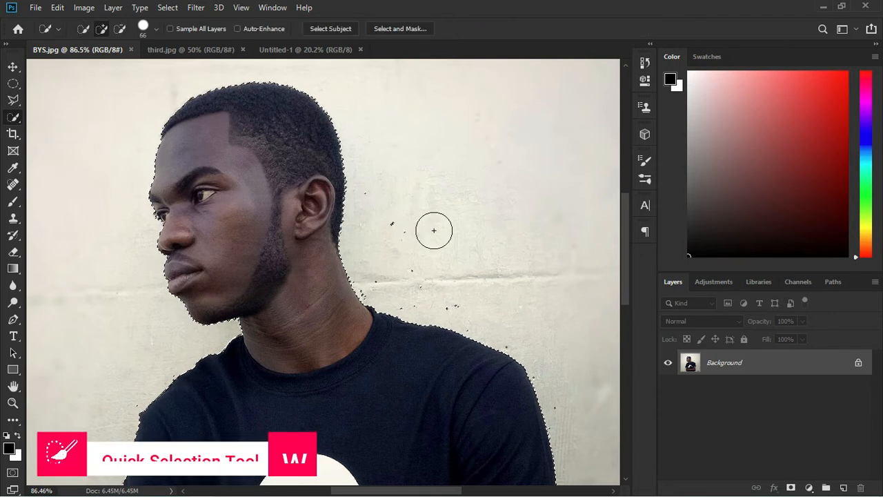
mouse_move(408, 271)
mouse_down()
mouse_move(416, 283)
mouse_move(492, 308)
mouse_move(538, 345)
mouse_move(564, 392)
mouse_up()
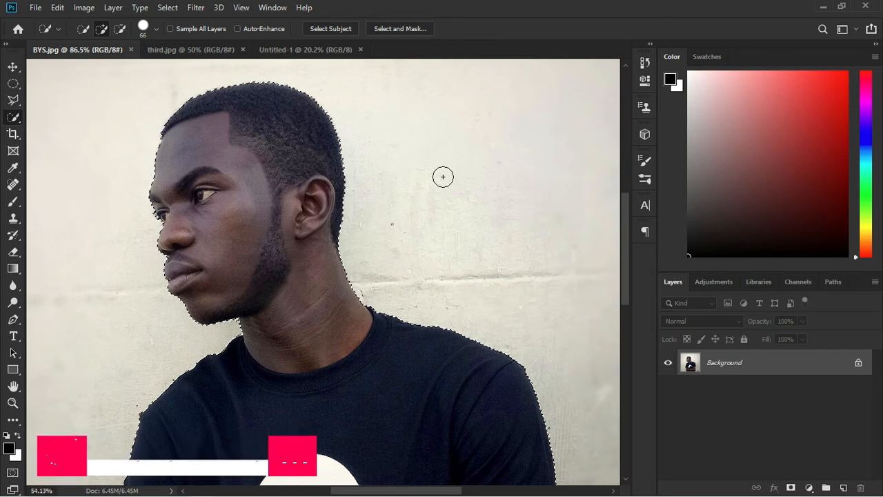
scroll(445, 184, down, 4)
scroll(524, 393, down, 2)
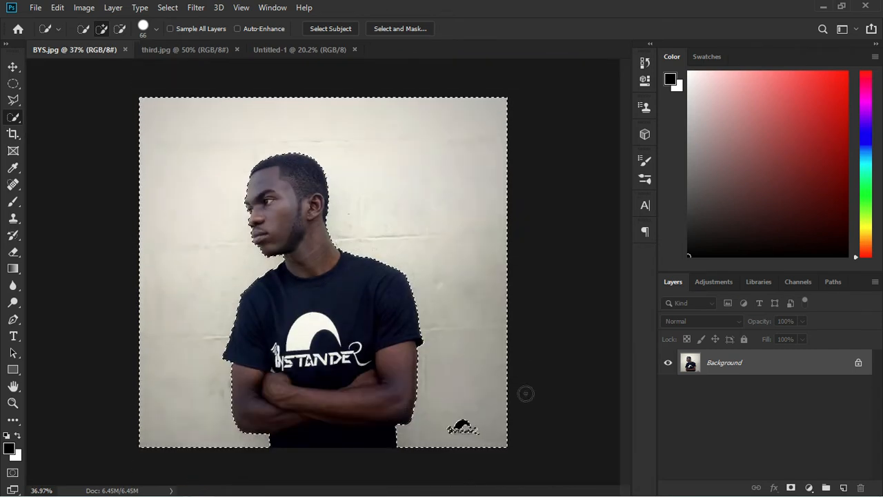
click(473, 428)
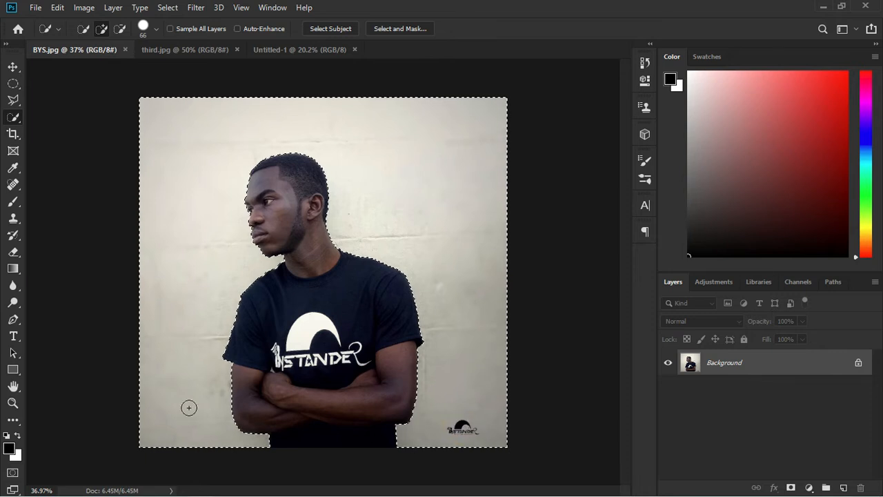
scroll(189, 408, up, 4)
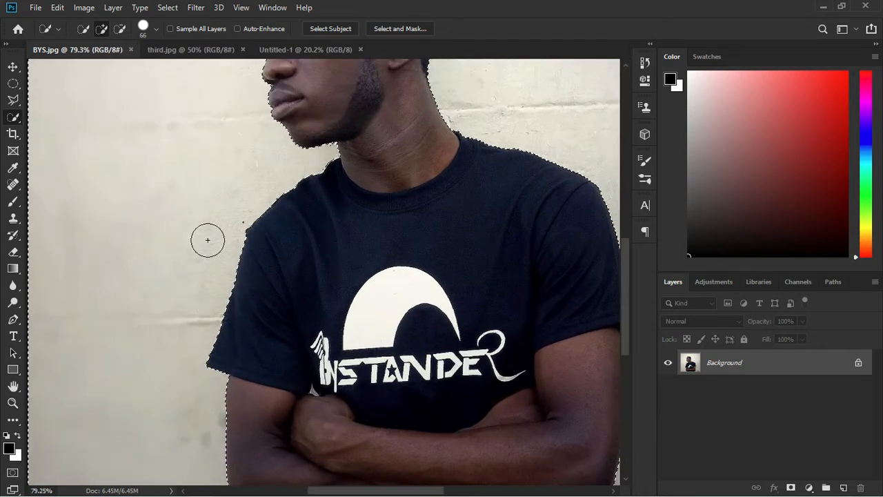
scroll(208, 240, up, 2)
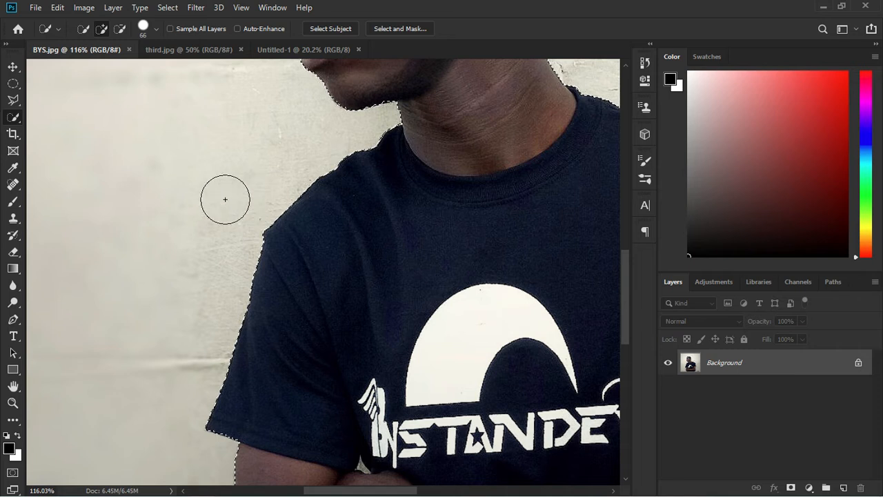
scroll(223, 122, down, 5)
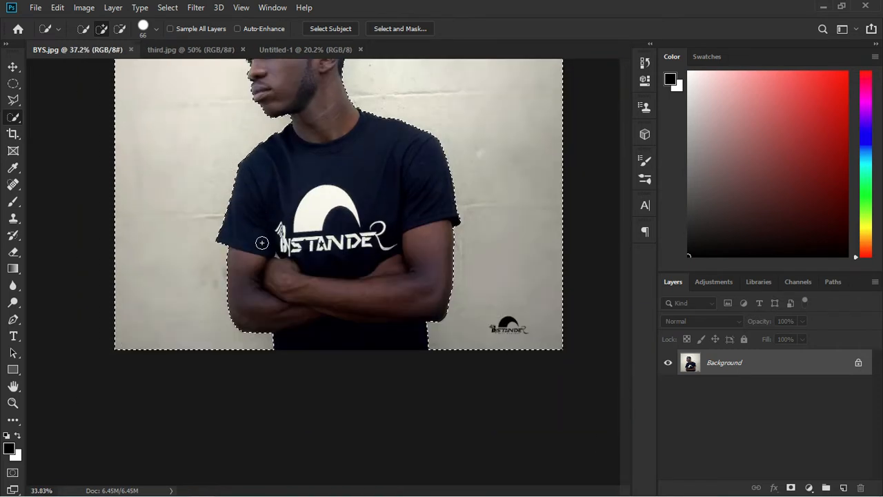
scroll(262, 242, down, 2)
scroll(323, 259, up, 1)
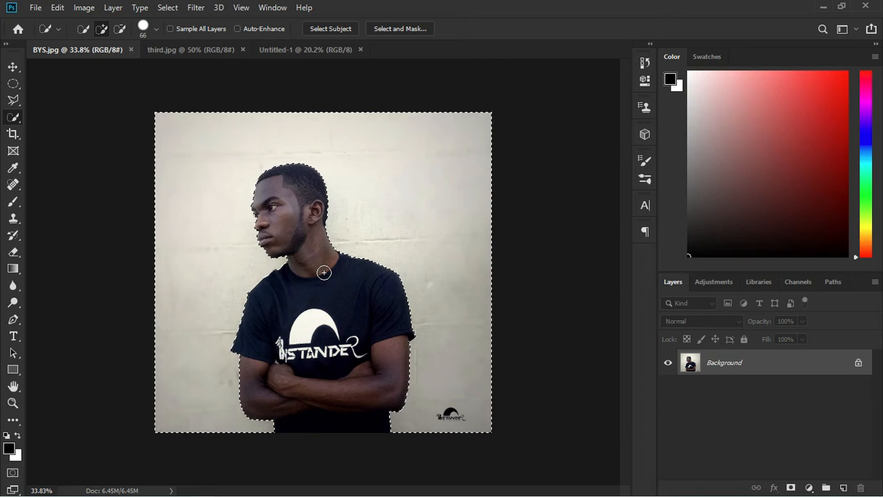
Invert the selection, copy the man to Layer 1, hide Background, and drag him into Untitled-1
right_click(354, 216)
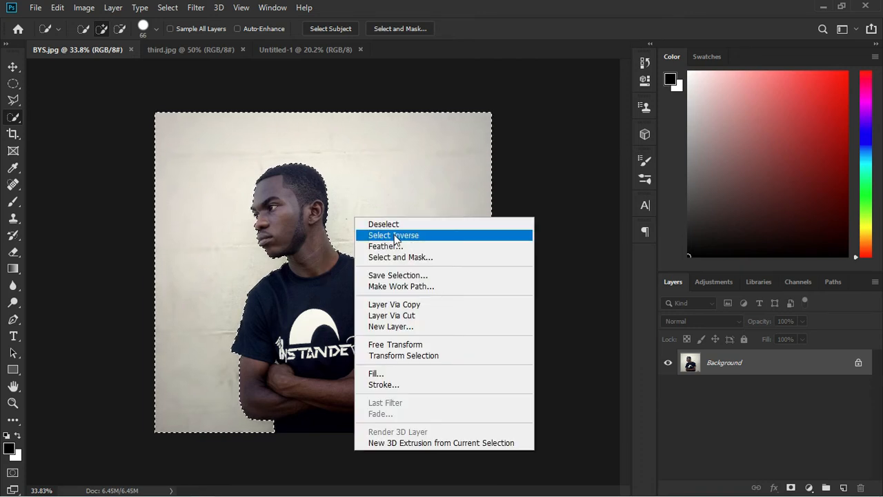
click(395, 236)
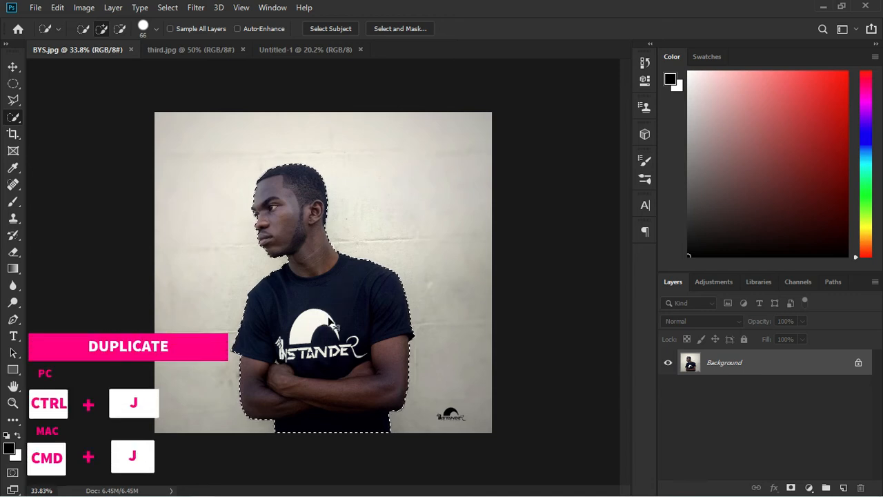
key(ctrl+j)
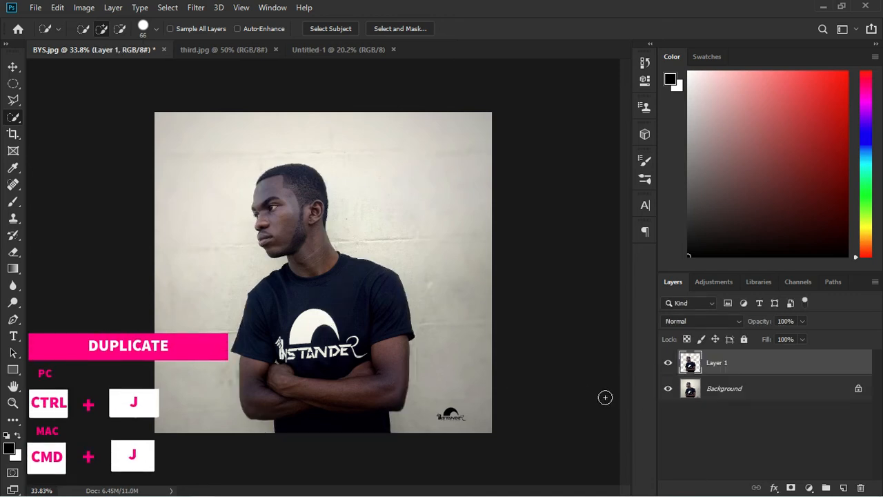
click(669, 389)
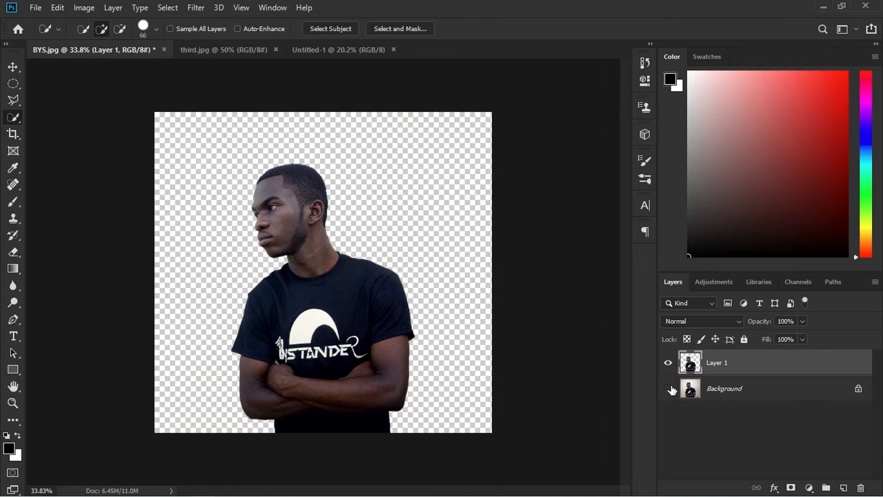
click(13, 67)
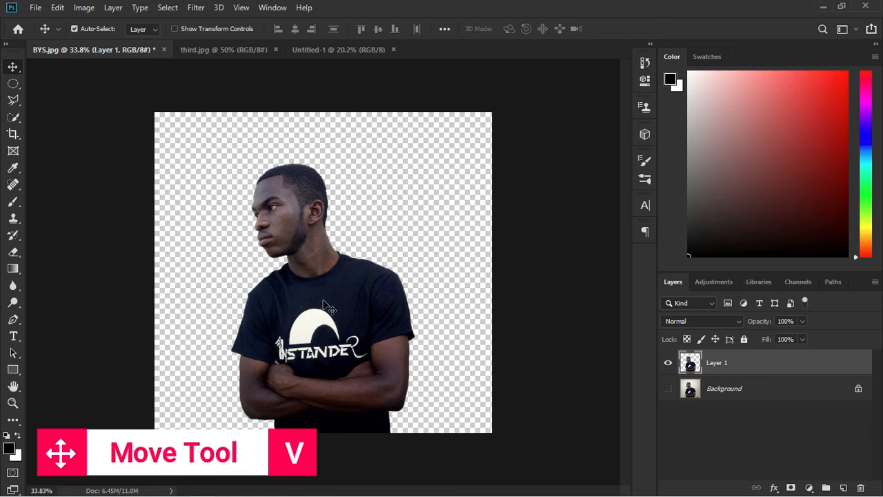
drag(328, 306, 285, 281)
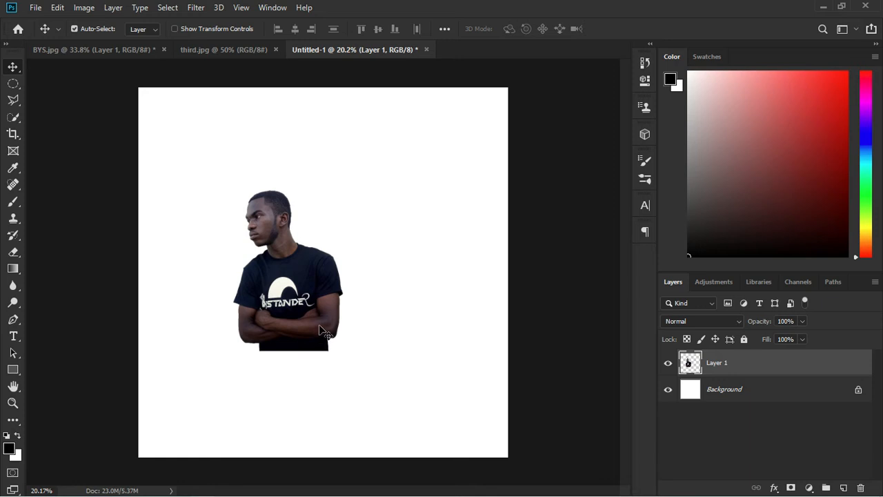
Hide the man's layer and start a Bold 72 pt text layer with 0 tracking
click(669, 363)
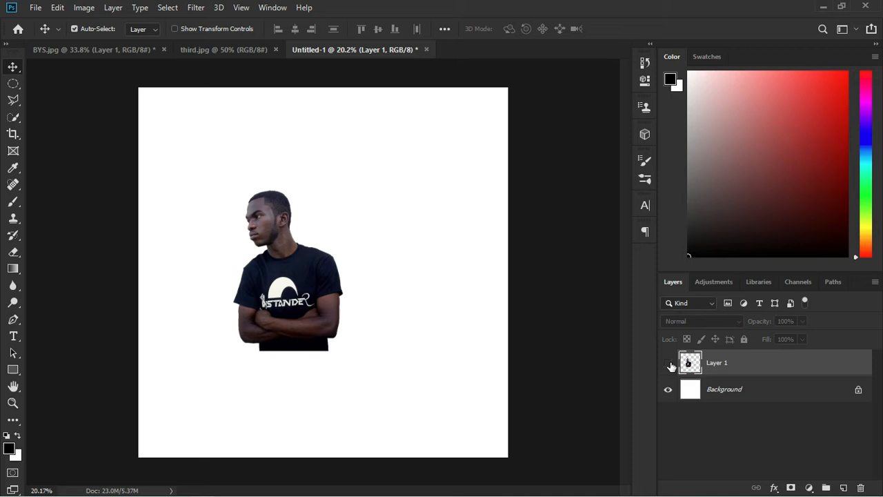
click(13, 336)
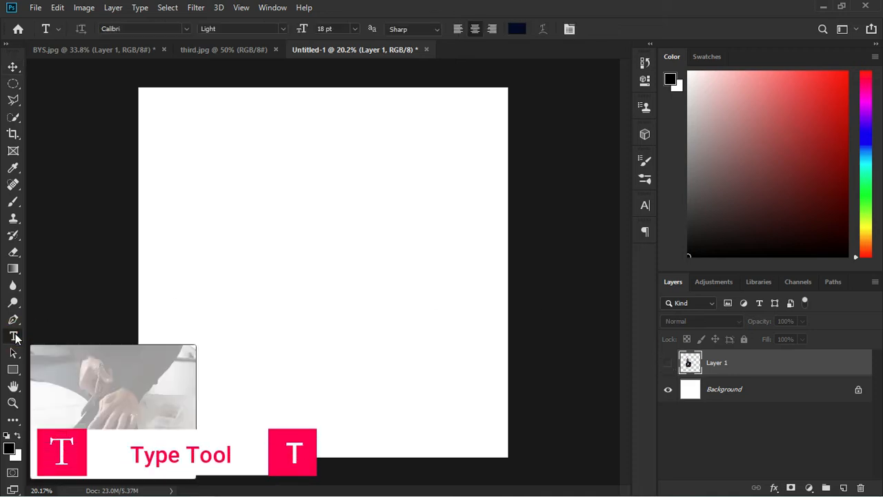
click(310, 265)
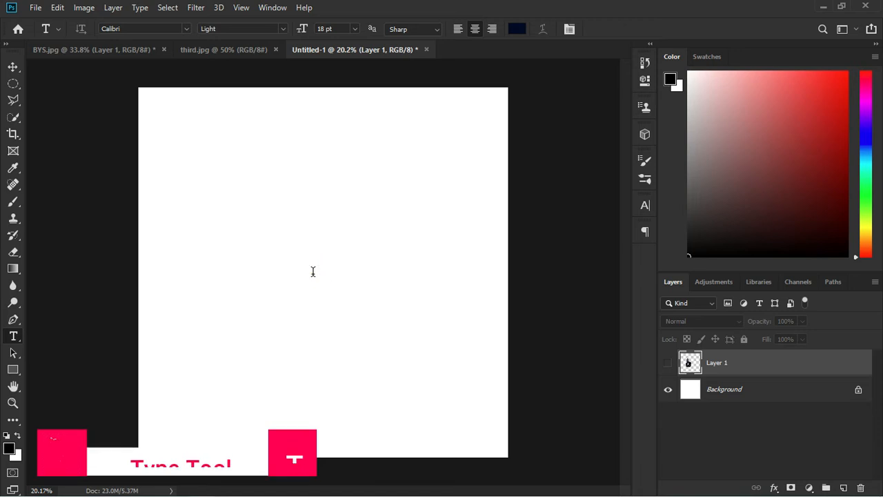
click(353, 29)
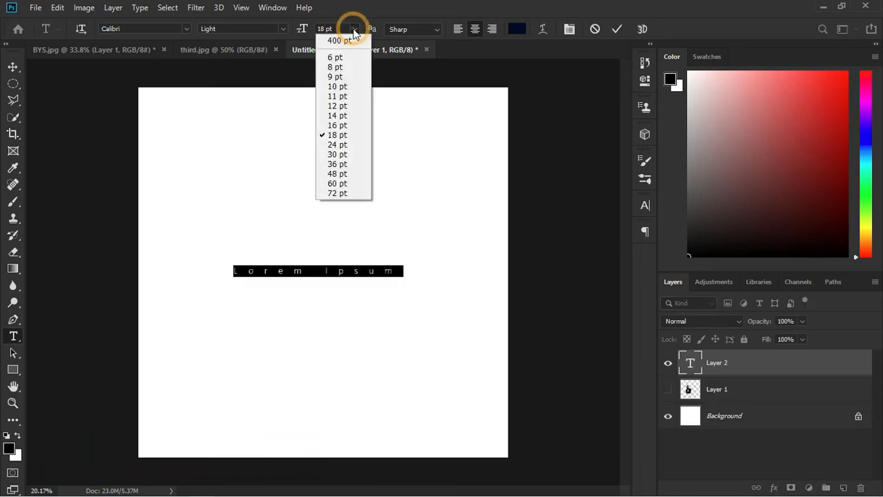
click(338, 194)
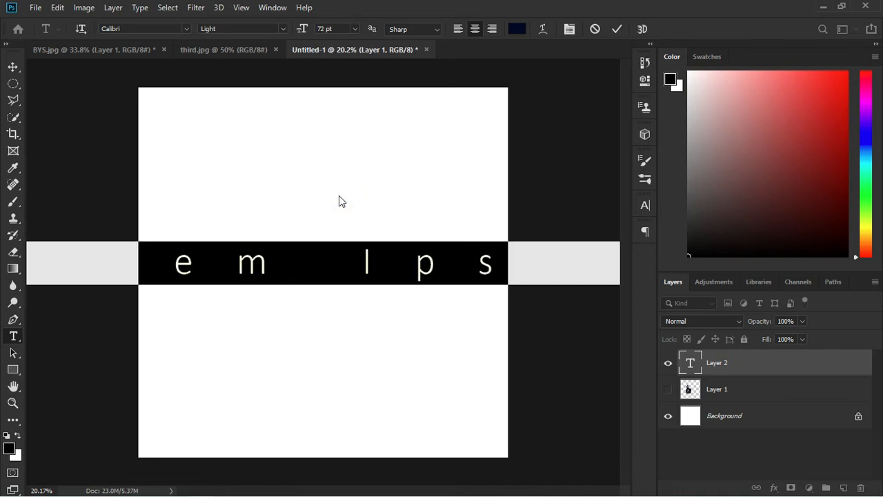
click(282, 27)
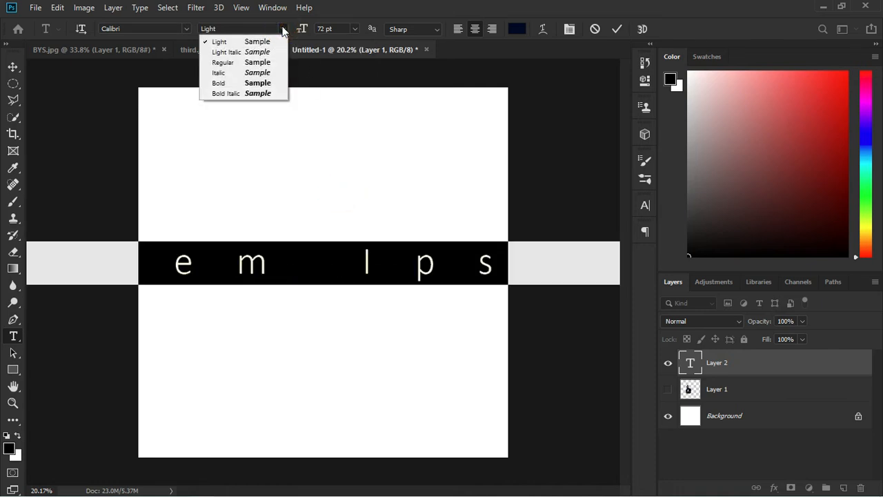
click(256, 83)
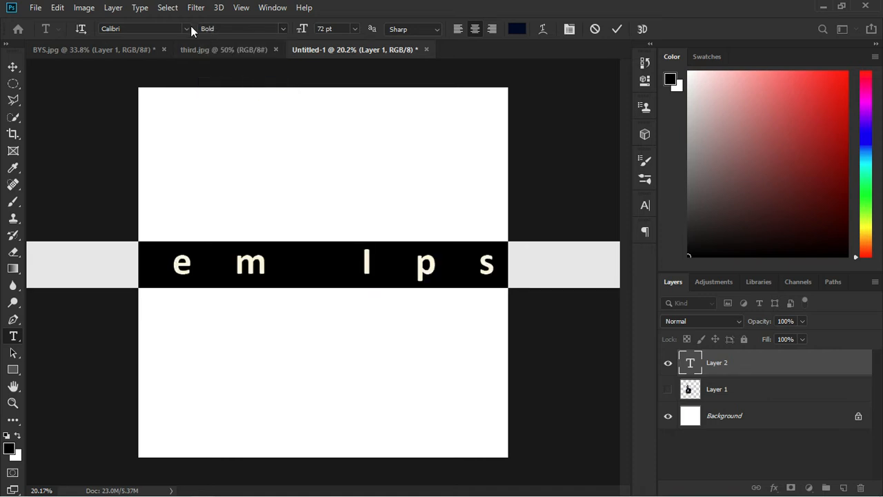
click(104, 29)
click(641, 206)
click(620, 252)
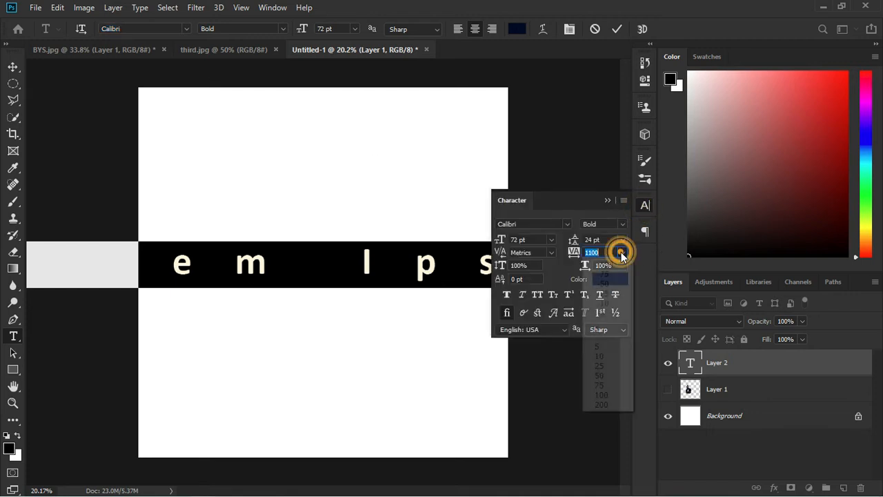
click(597, 331)
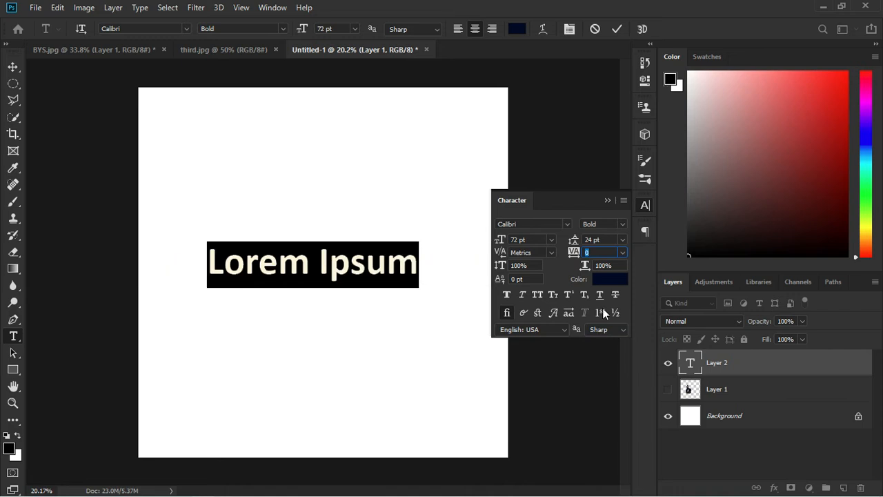
click(607, 201)
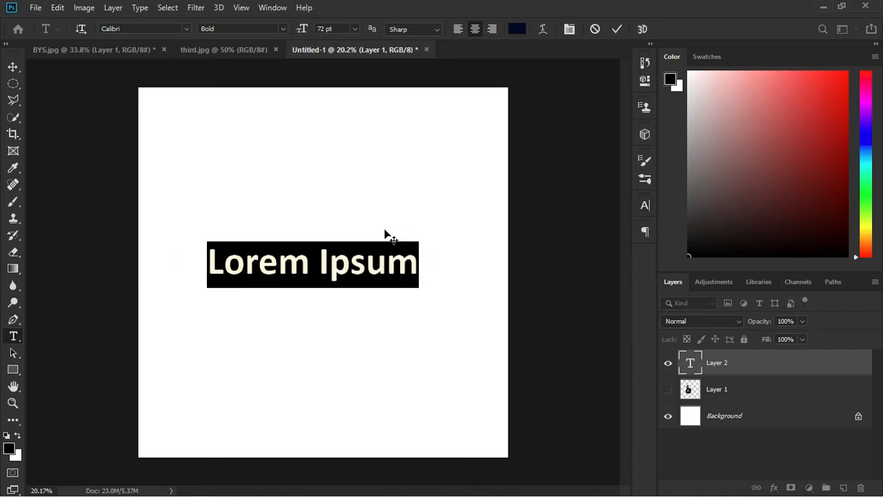
Type a B, enlarge it to 400 pt, and move it down and right
text(B)
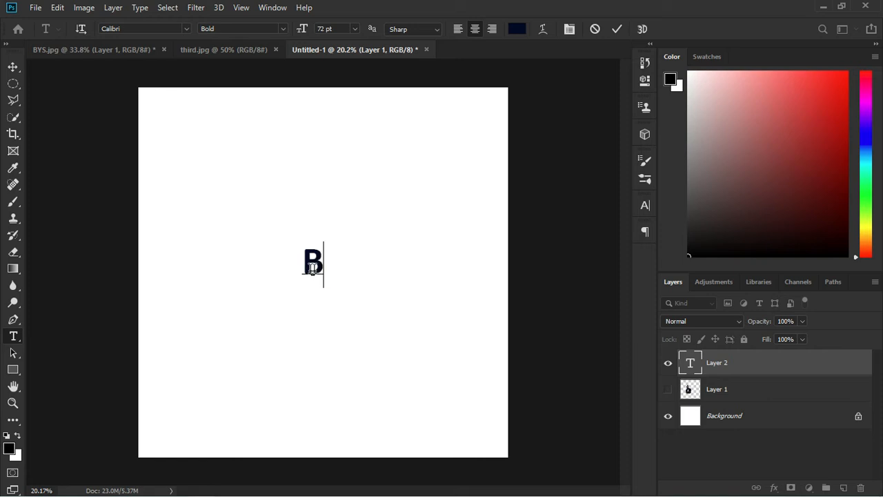
drag(315, 266, 306, 268)
click(338, 28)
text(400)
key(Return)
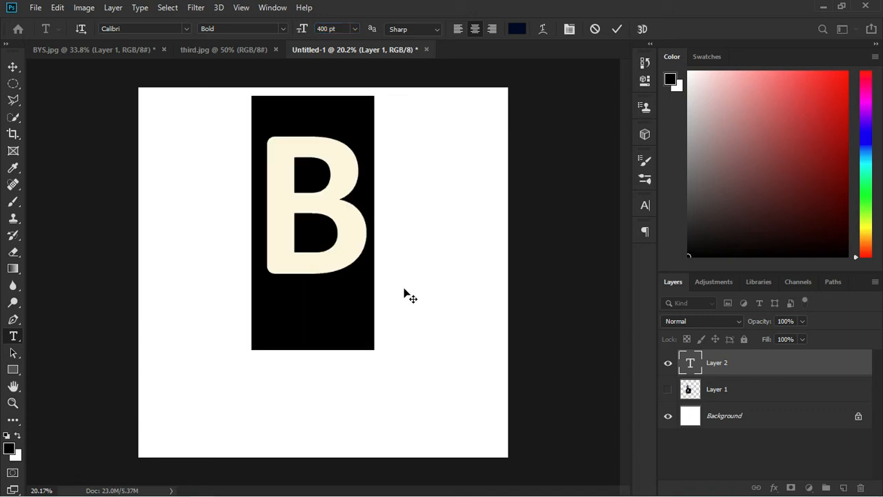
click(765, 367)
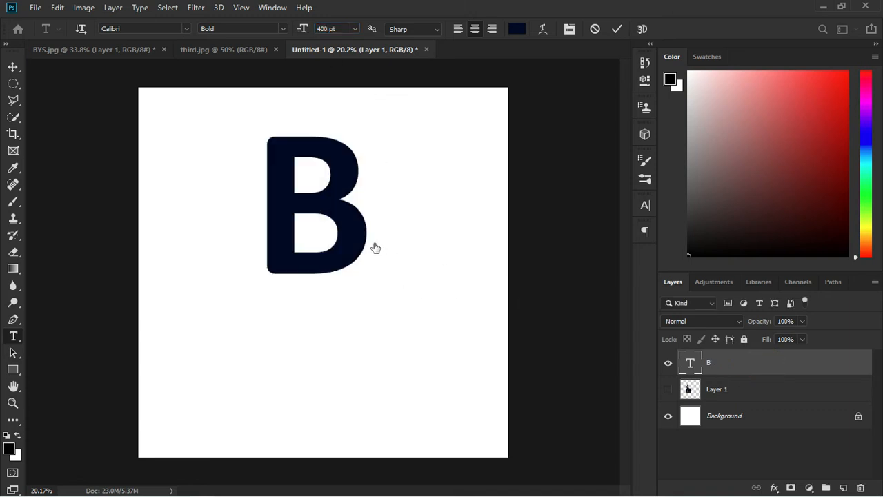
key(v)
drag(365, 254, 406, 331)
Show the man's layer, slightly skew the B, and shift it left over his chest
click(668, 389)
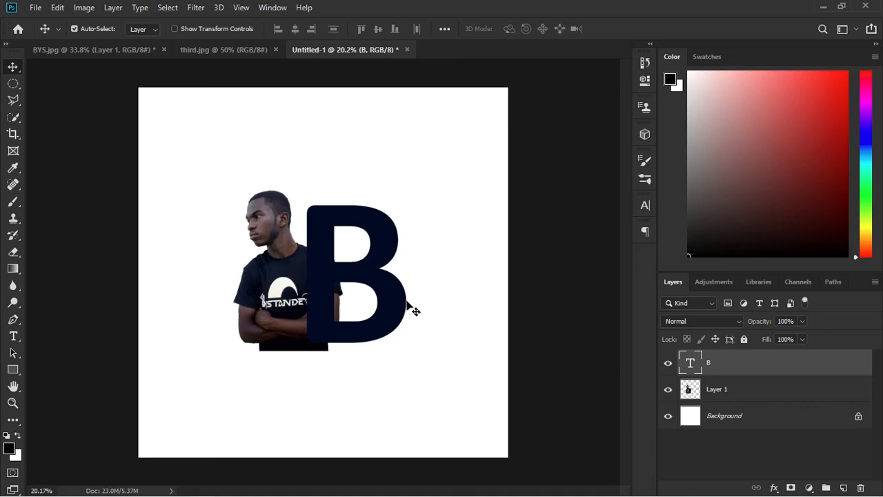
drag(398, 301, 386, 315)
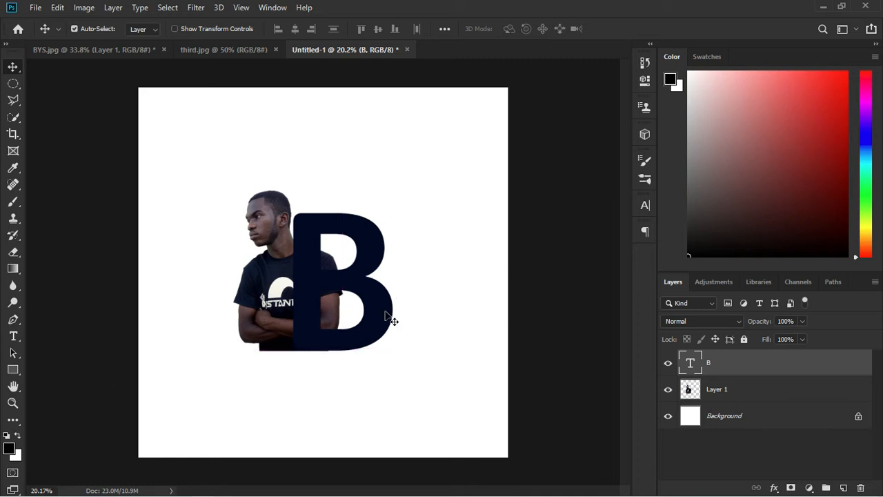
key(ctrl+t)
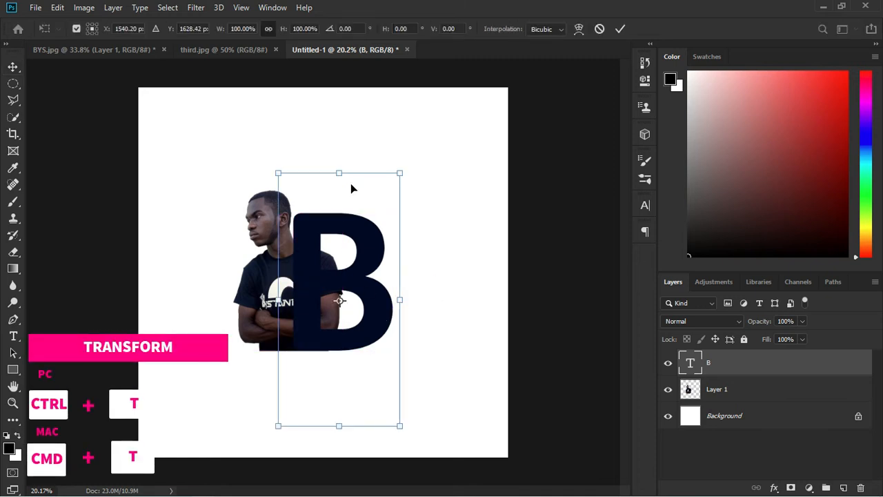
drag(339, 174, 350, 174)
mouse_move(352, 276)
mouse_down()
mouse_move(349, 285)
mouse_move(339, 276)
mouse_up()
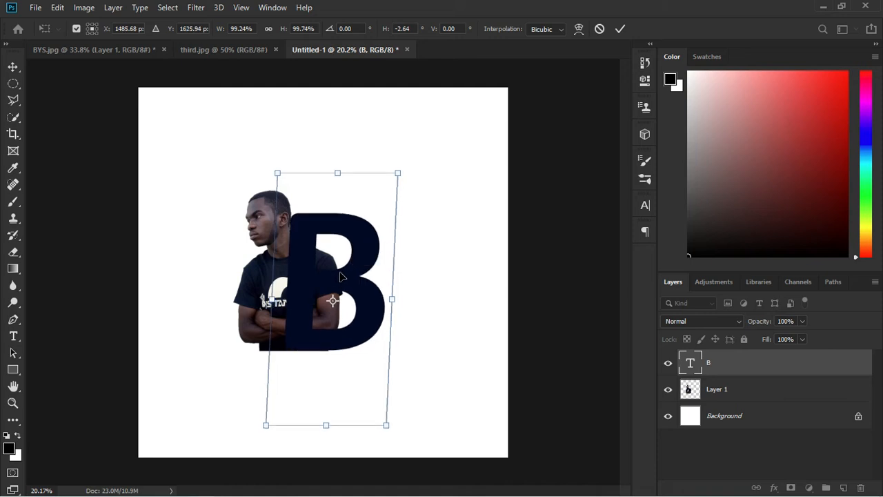
key(Return)
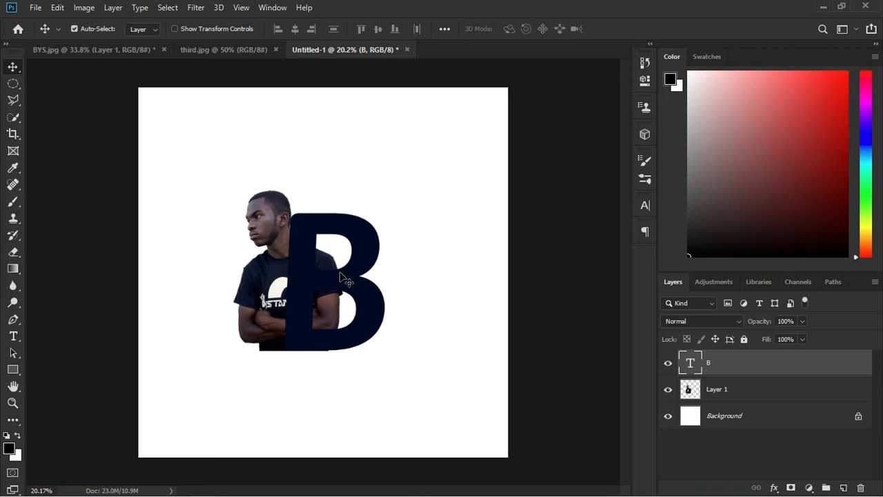
key(shift+Left)
scroll(349, 277, up, 2)
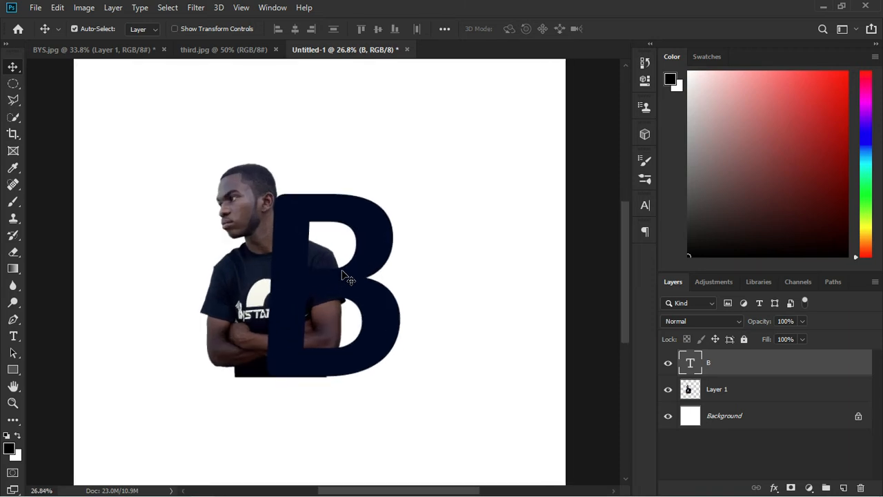
scroll(343, 273, down, 2)
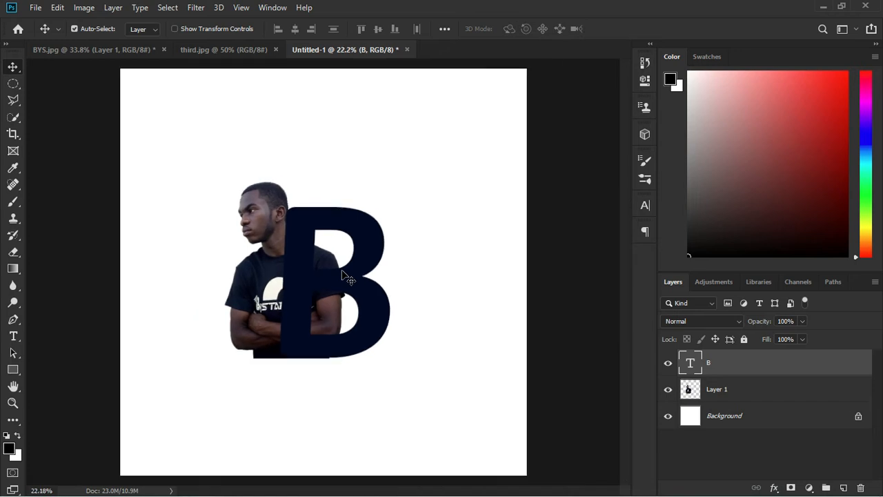
Rename Layer 1 to 'Model' and give it a white layer mask
click(718, 392)
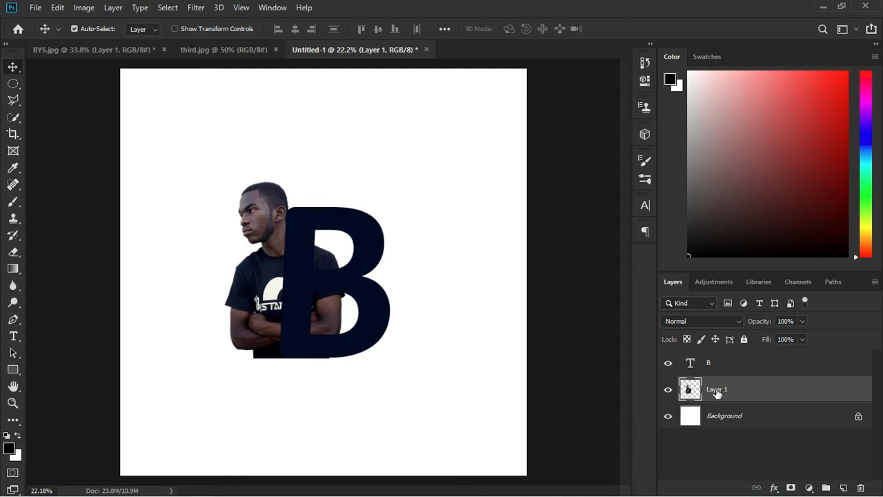
double_click(717, 391)
key(Return)
click(792, 488)
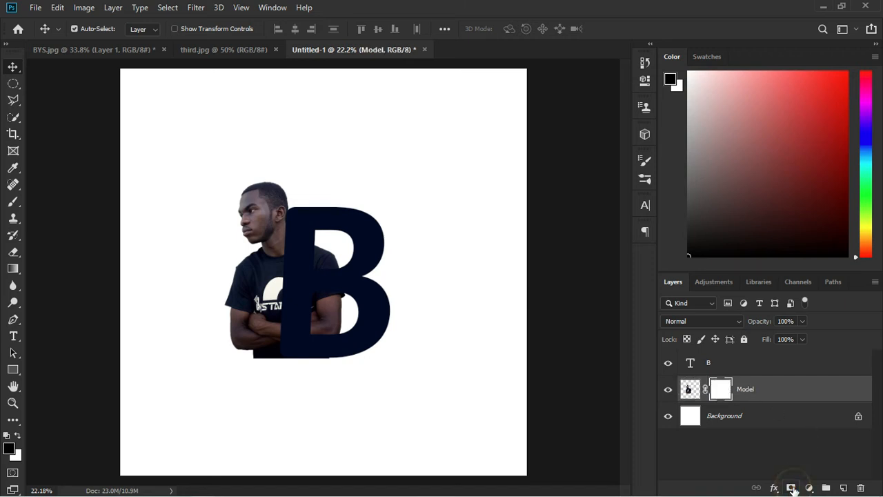
click(711, 367)
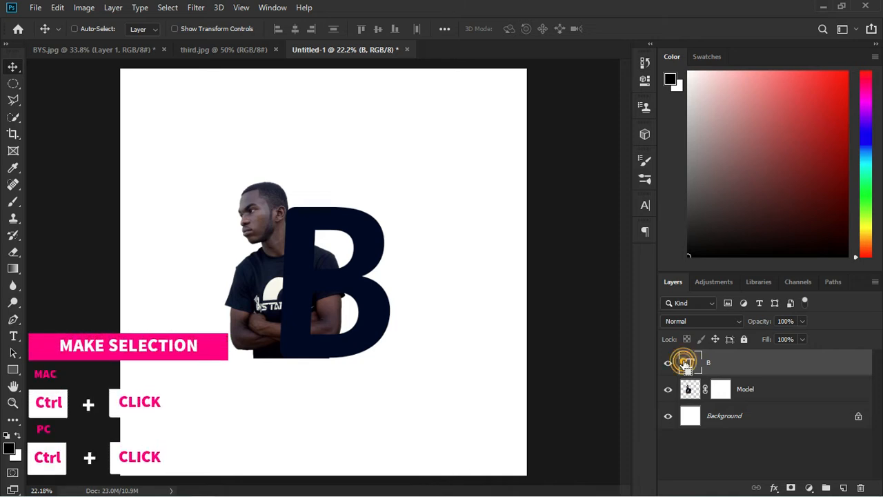
Load the B as a selection, invert it, and paint the Model mask black inside the B's holes
ctrl+click(688, 364)
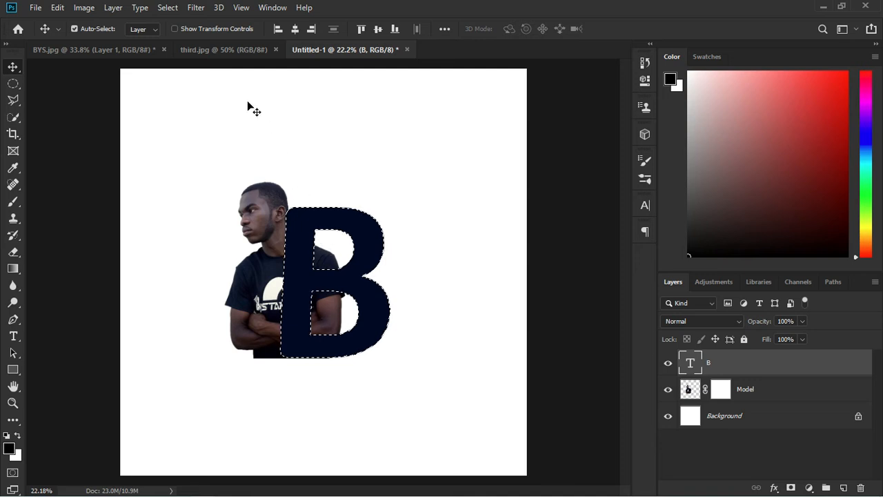
click(168, 8)
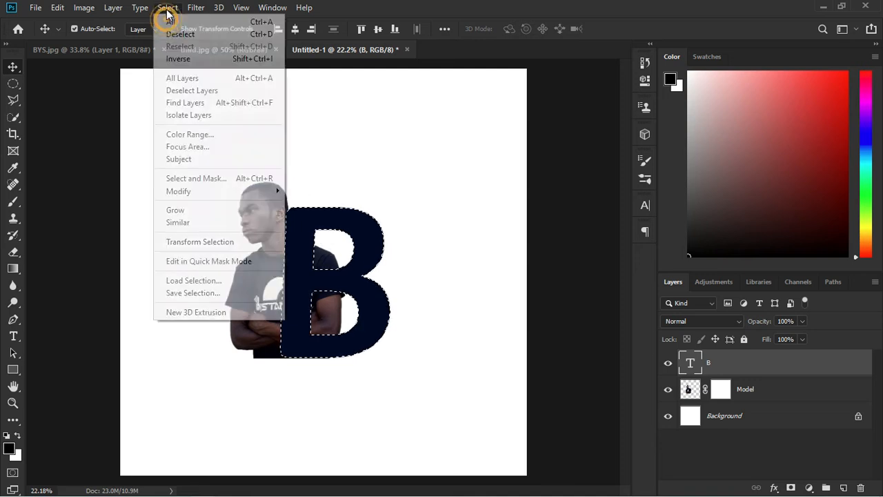
click(181, 60)
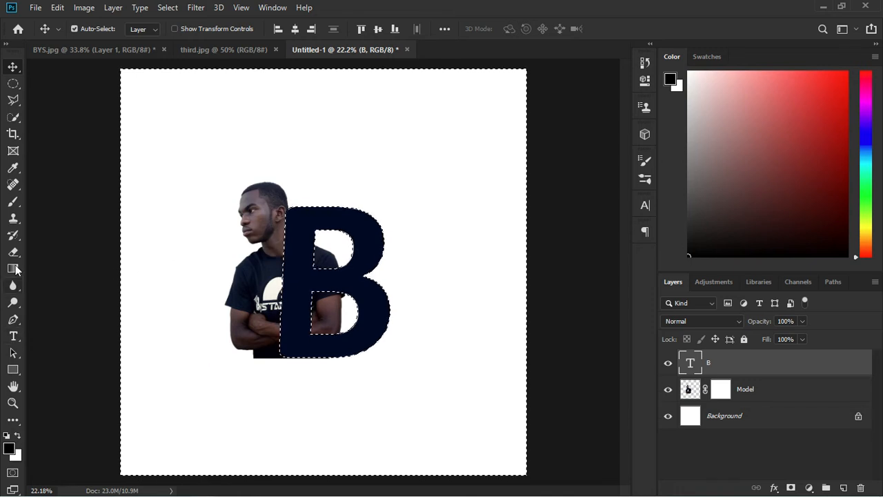
click(13, 200)
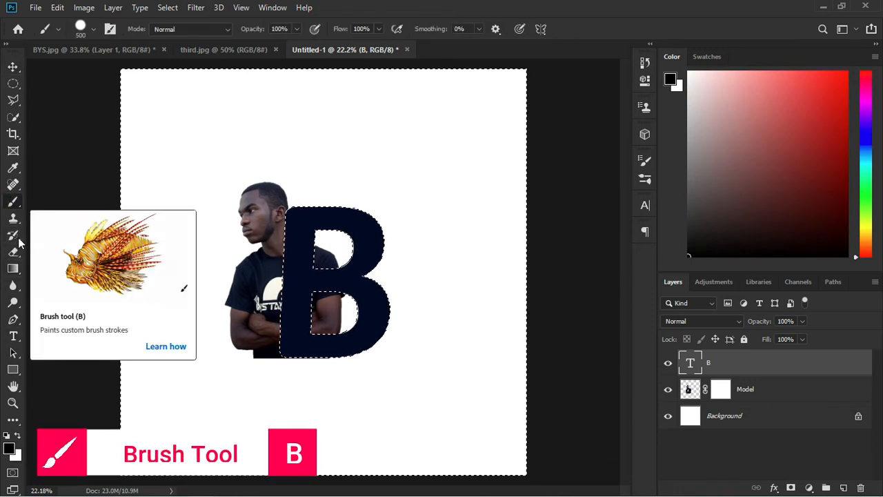
click(720, 389)
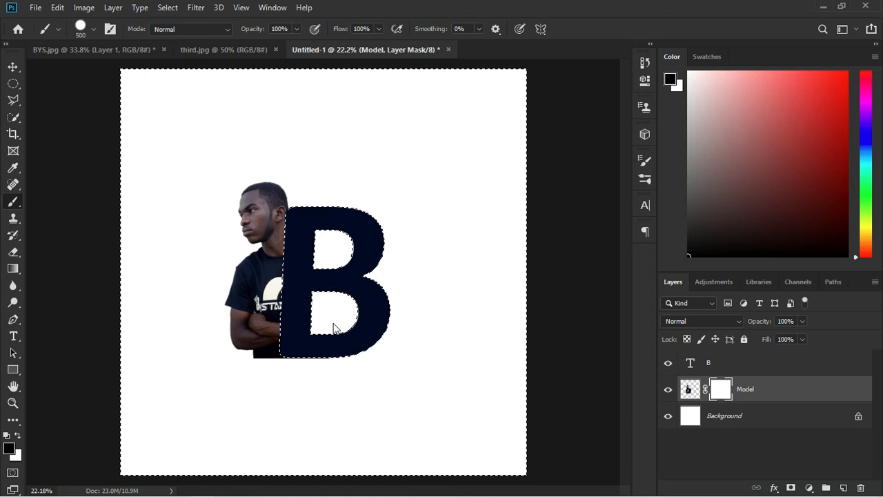
click(333, 328)
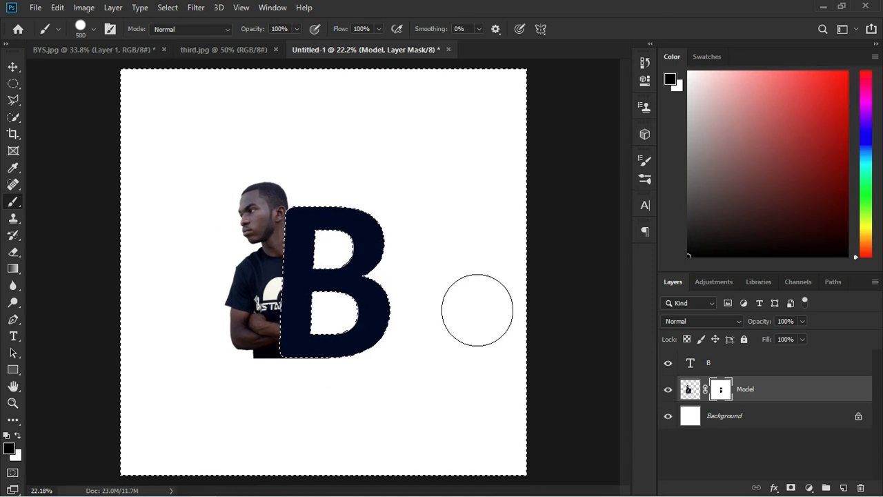
key(ctrl+d)
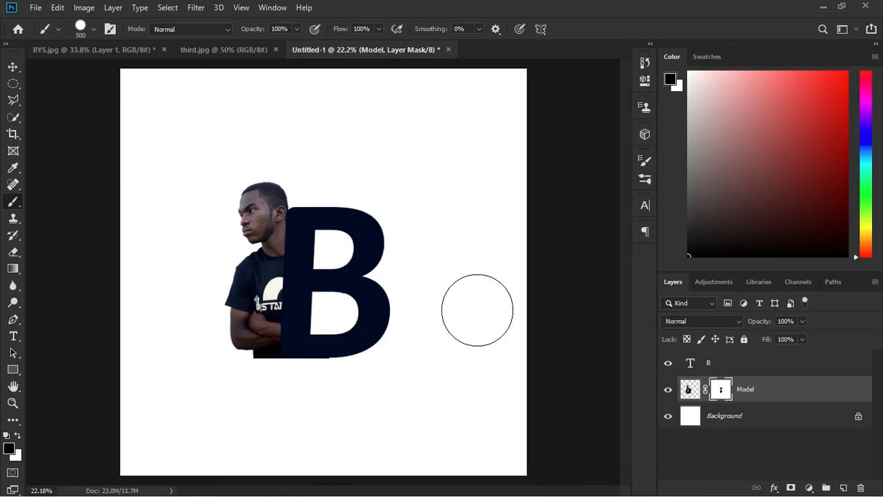
click(13, 66)
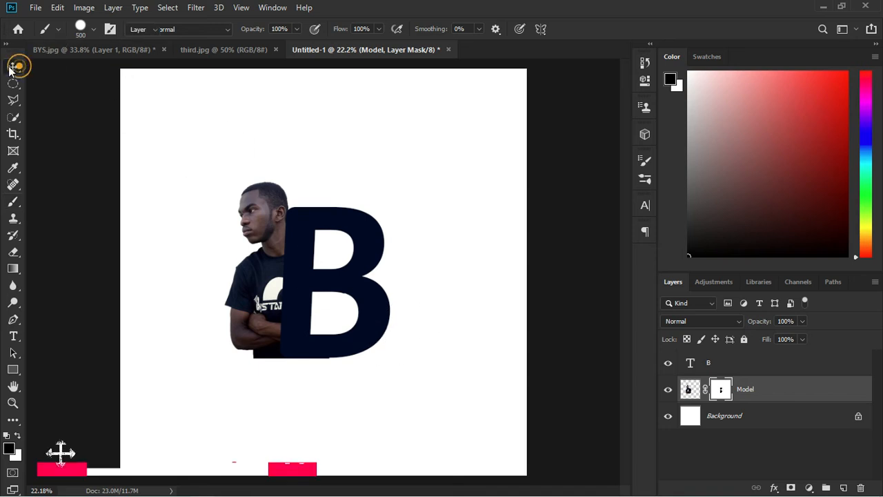
Move the man behind the B, unlink his mask, and slide the photo to peek from the left edge
click(688, 390)
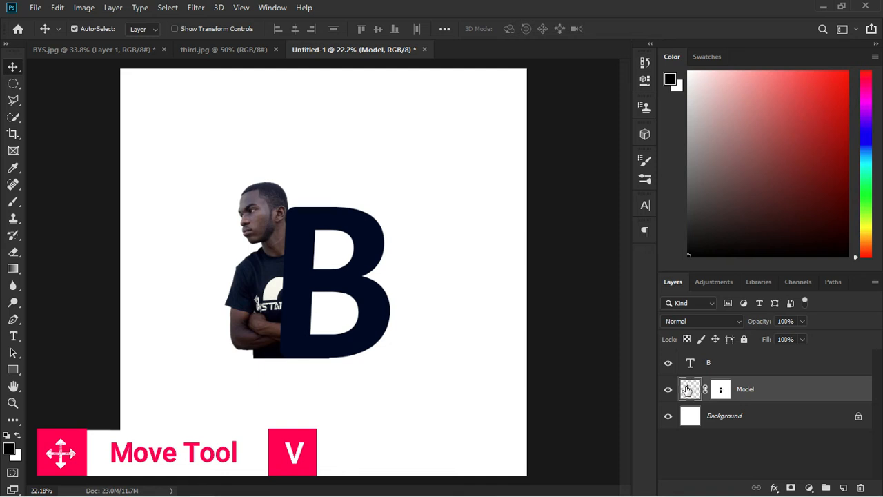
drag(249, 280, 193, 275)
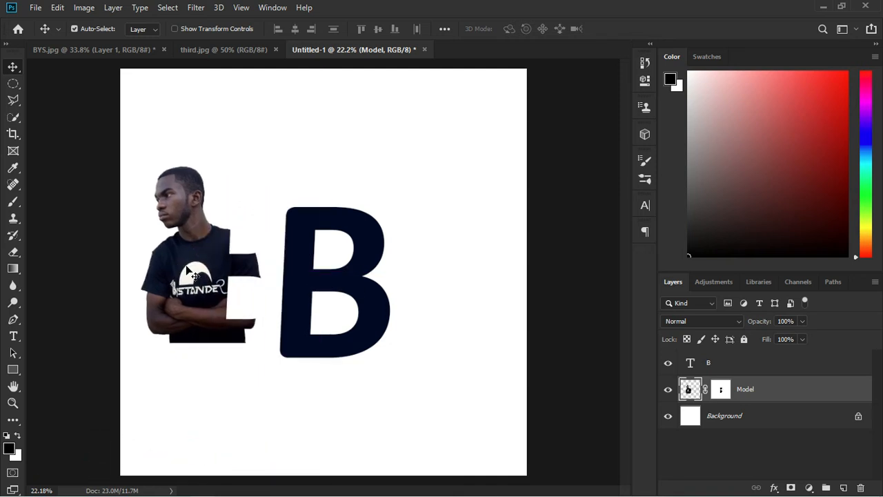
scroll(236, 286, up, 3)
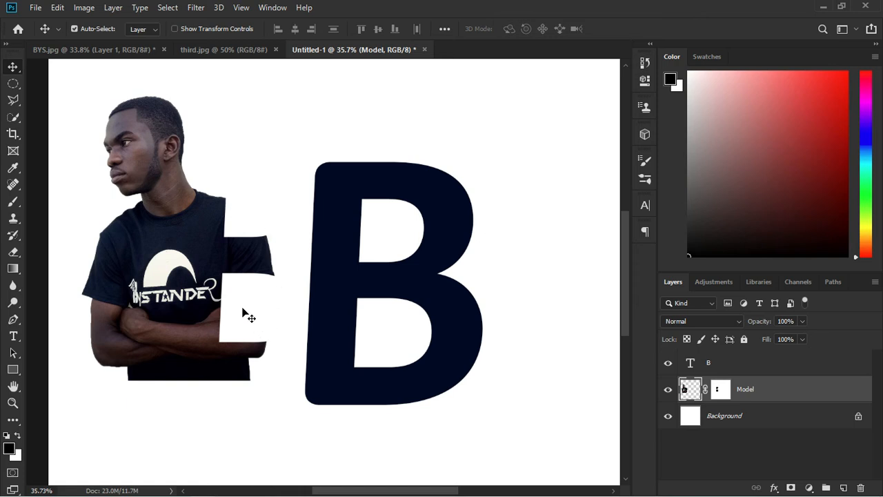
drag(287, 330, 421, 355)
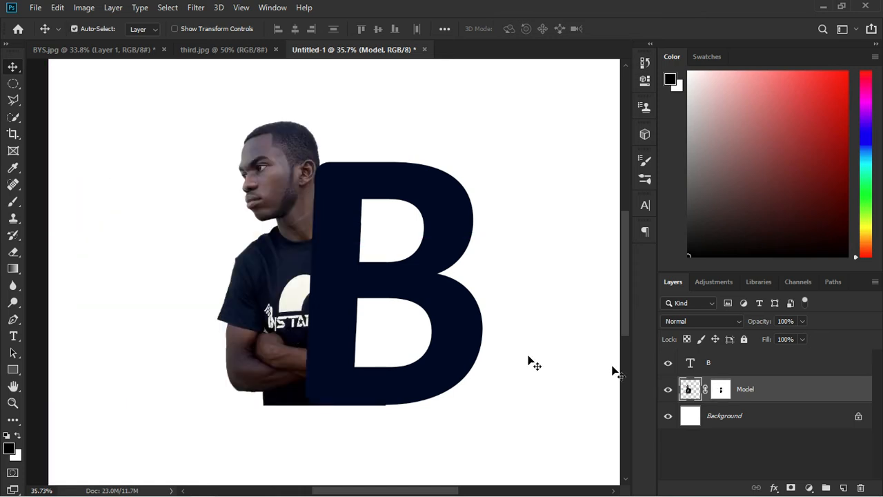
click(704, 389)
mouse_move(285, 308)
mouse_down()
mouse_move(149, 305)
mouse_move(316, 289)
mouse_move(434, 304)
mouse_move(295, 303)
mouse_up()
drag(398, 304, 262, 303)
key(ctrl+z)
scroll(290, 271, down, 3)
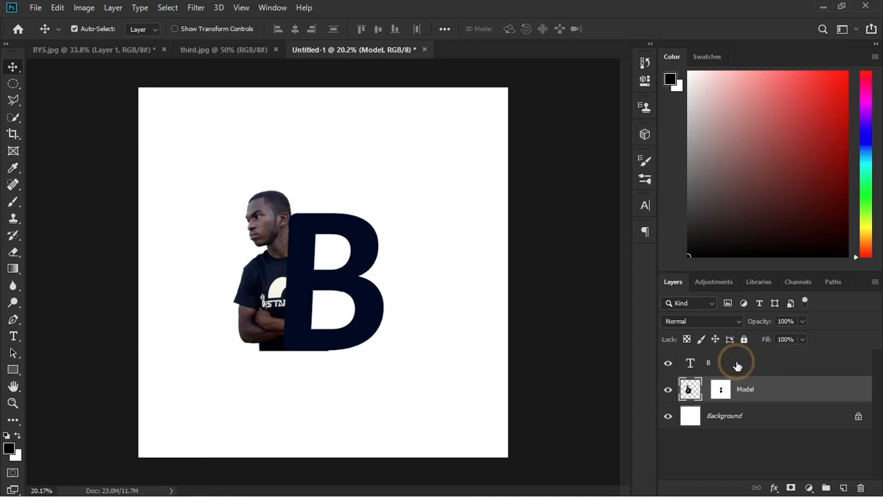
Unlock third.jpg's background and drag the sunrise landscape into Untitled-1 above the B layer
click(706, 367)
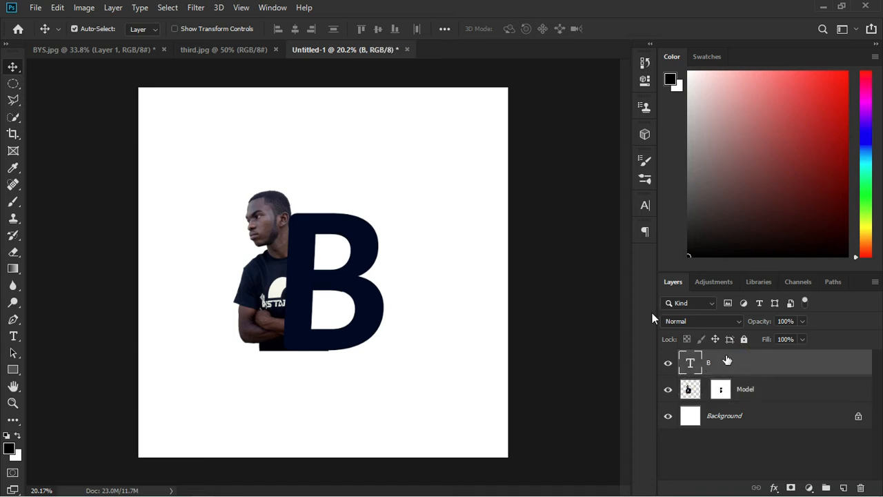
click(220, 50)
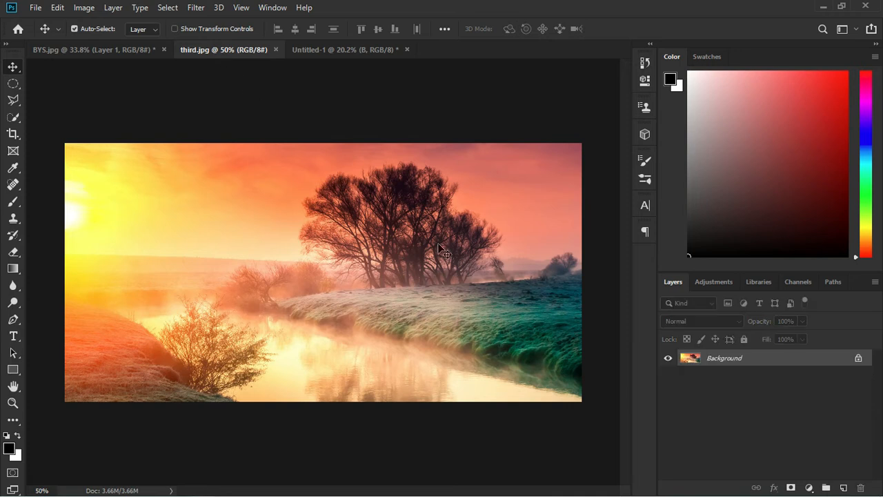
click(857, 358)
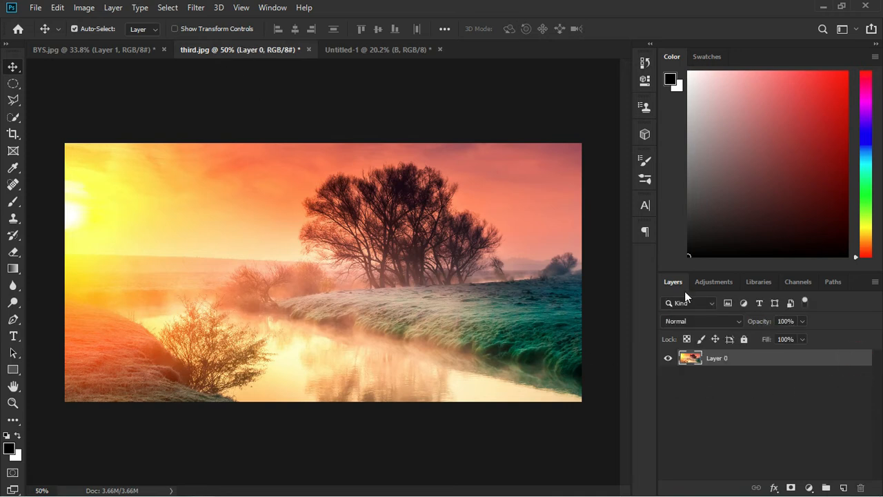
drag(401, 302, 308, 264)
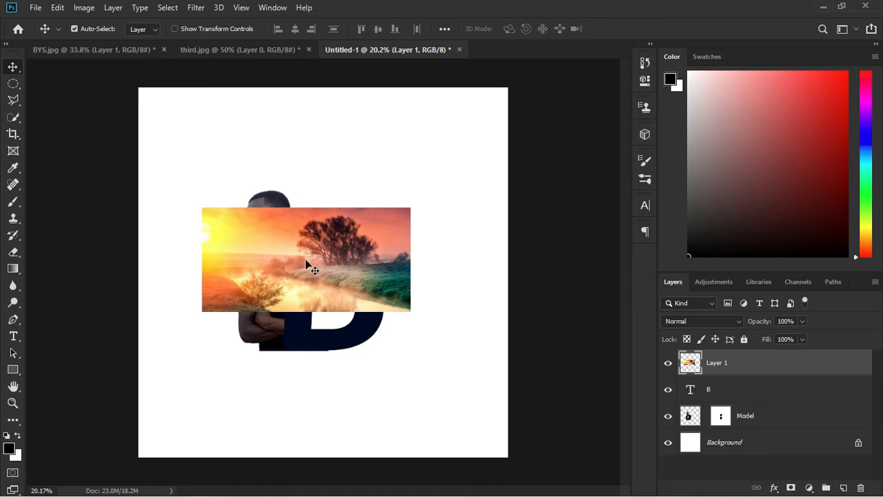
Scale Layer 1's landscape photo to about 190% so it spans the full canvas width, then commit
key(ctrl+t)
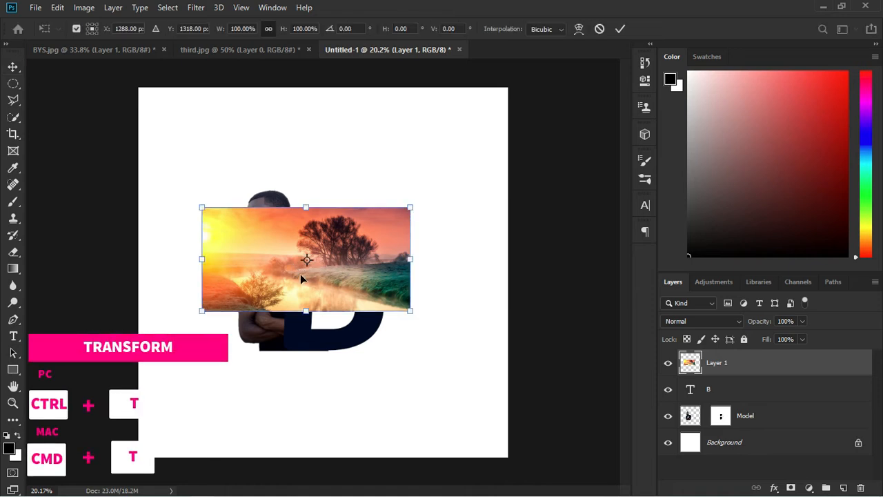
drag(411, 315, 483, 365)
drag(381, 271, 381, 292)
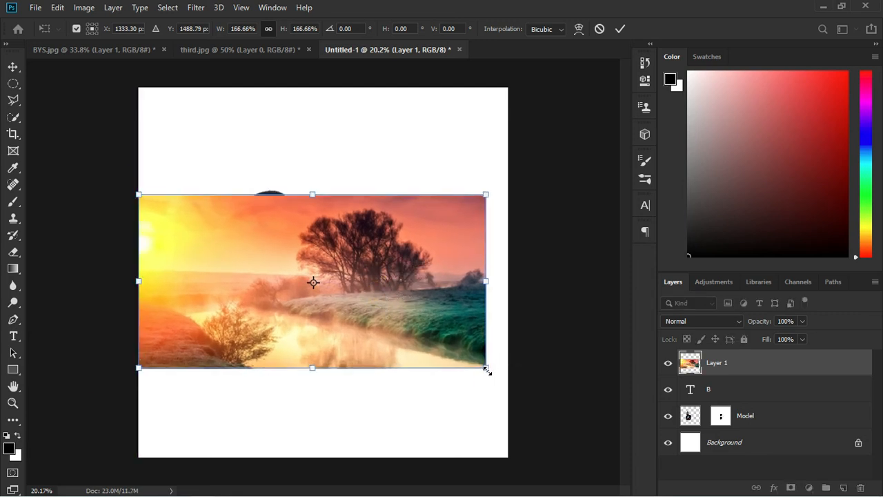
drag(487, 370, 507, 389)
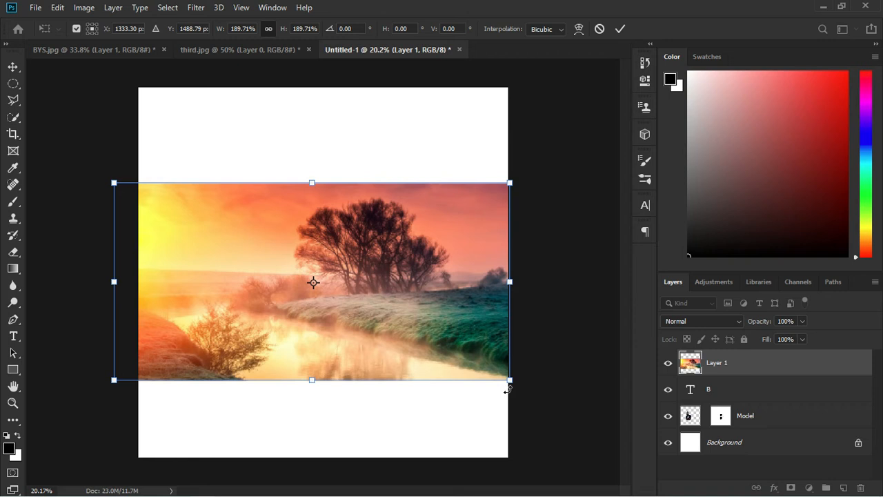
click(620, 31)
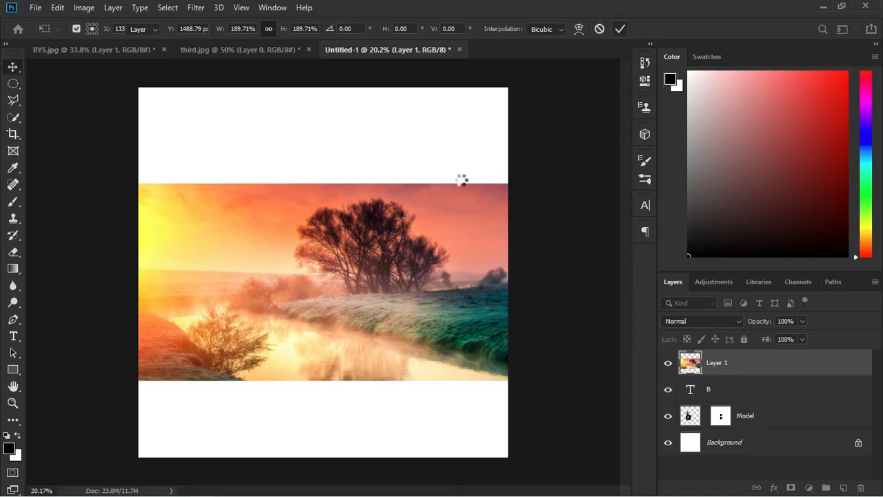
Create a clipping mask so the landscape photo shows only inside the letter B
right_click(754, 365)
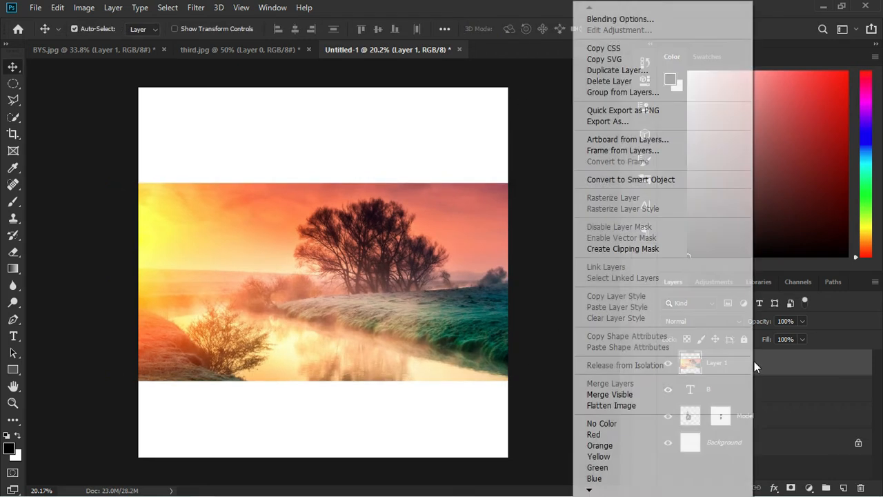
click(632, 248)
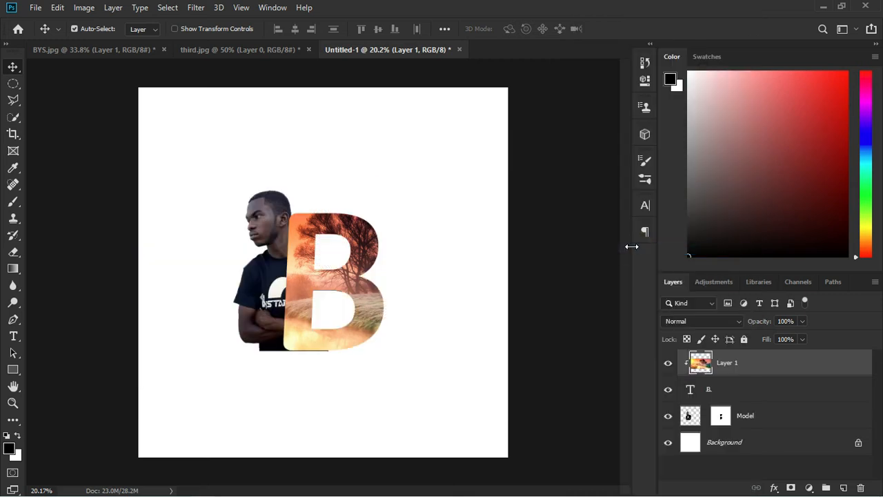
scroll(283, 330, up, 4)
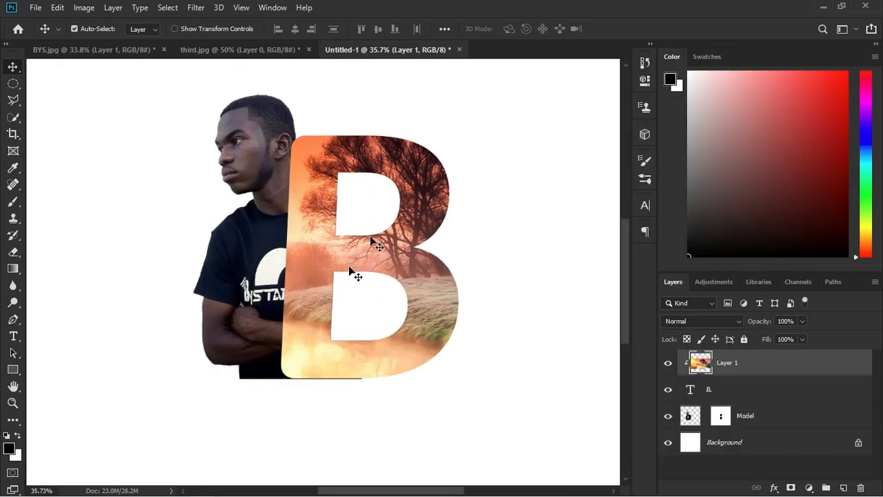
Reposition the clipped photo so the sunrise trees are framed inside the B
drag(399, 163, 405, 180)
key(ctrl+0)
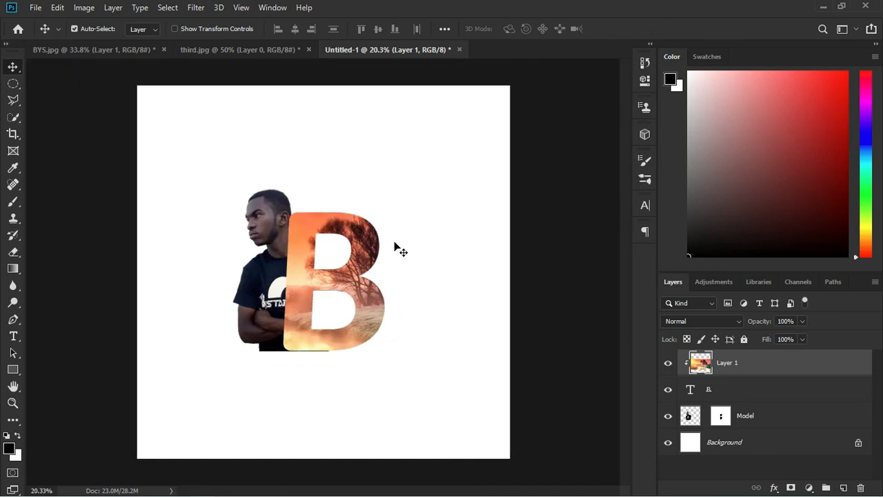
drag(364, 241, 381, 247)
scroll(374, 282, down, 1)
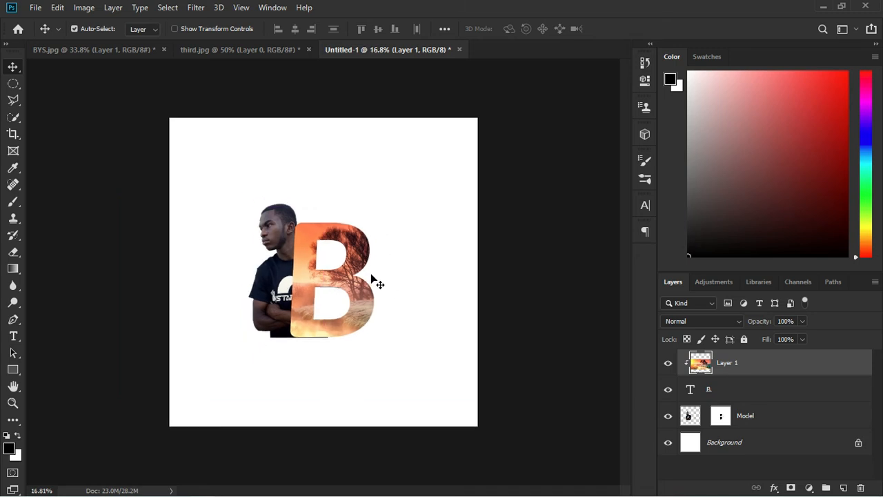
scroll(386, 289, up, 2)
scroll(400, 300, down, 1)
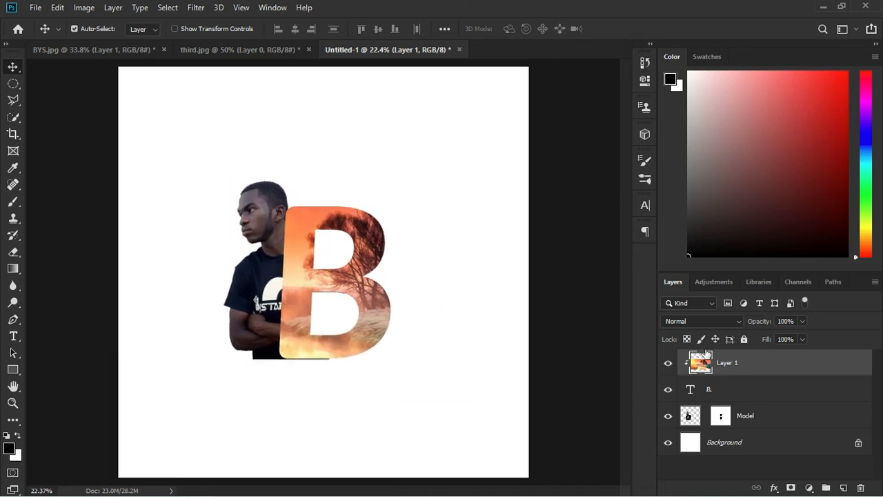
Open Blending Options for the B text layer and move the dialog off the letter
click(727, 393)
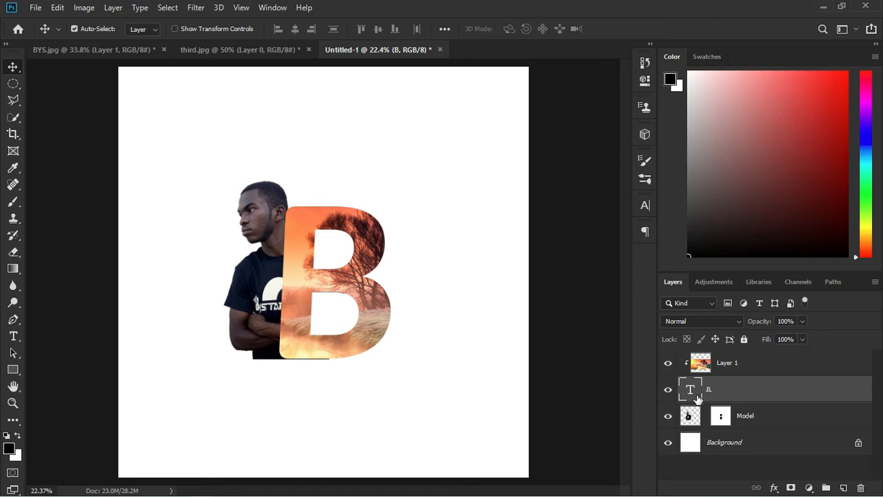
right_click(833, 392)
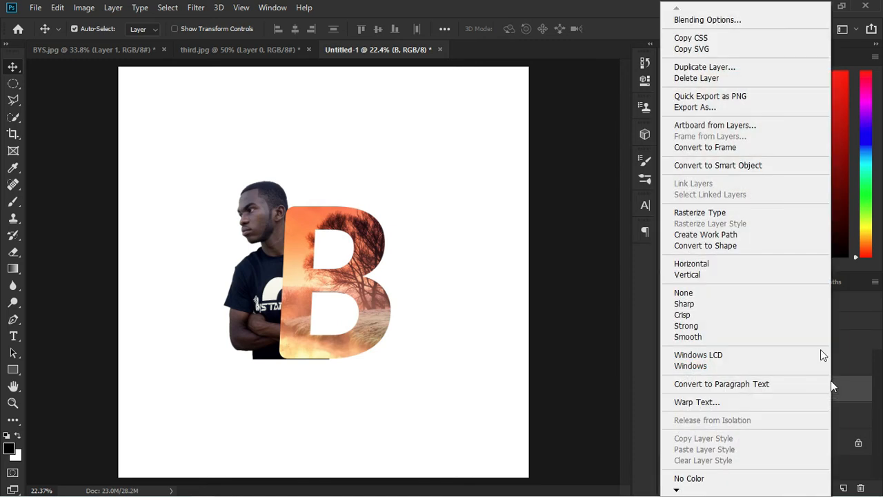
click(716, 20)
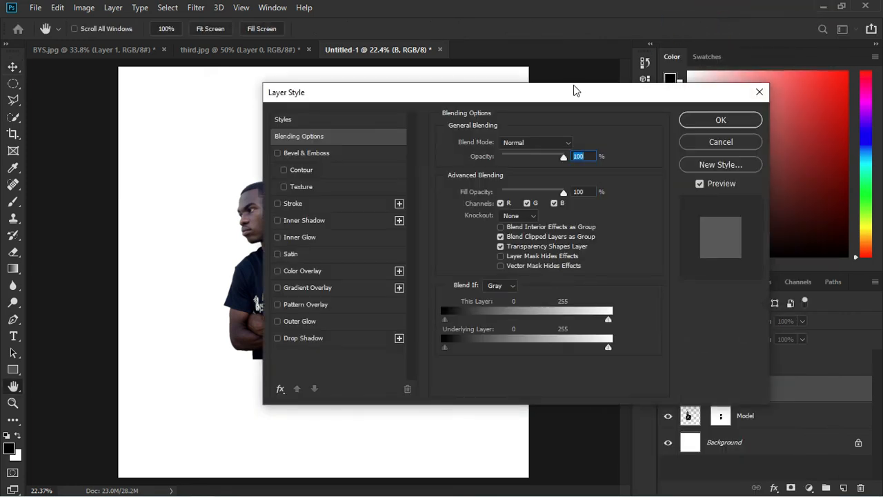
click(552, 93)
drag(572, 95, 658, 95)
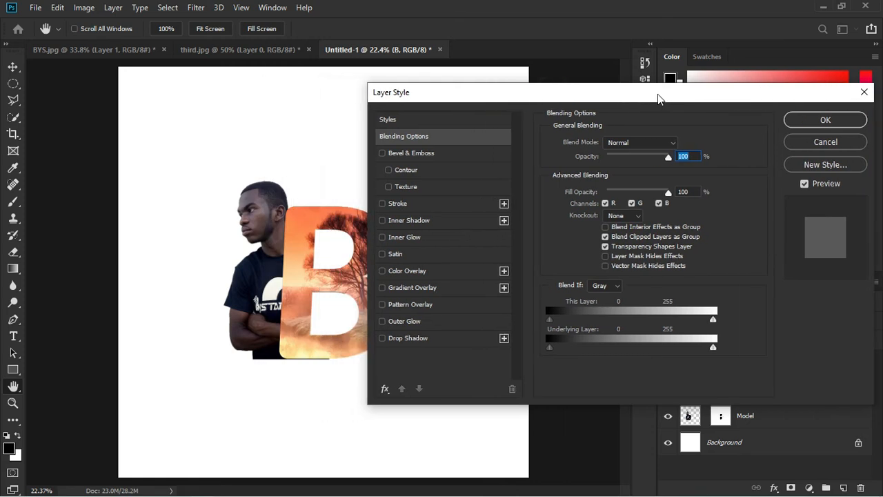
Add a 20 px stroke to the B in the dark navy sampled from the man's shirt
click(398, 204)
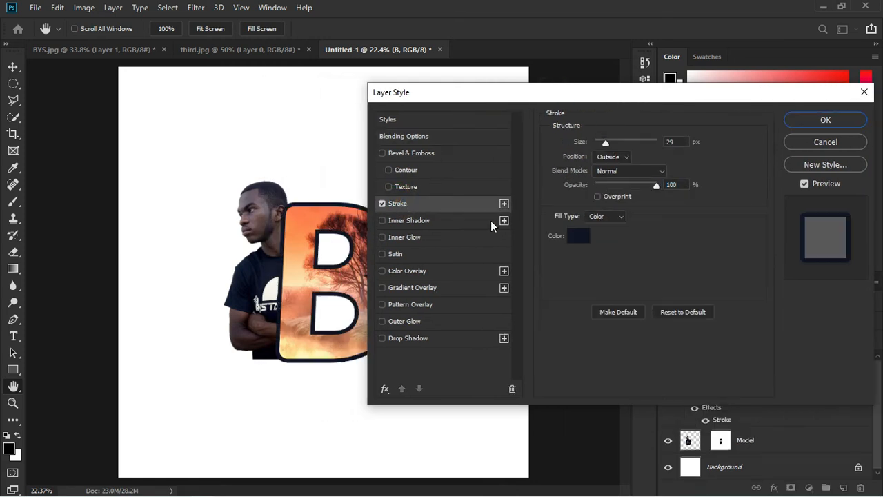
click(576, 237)
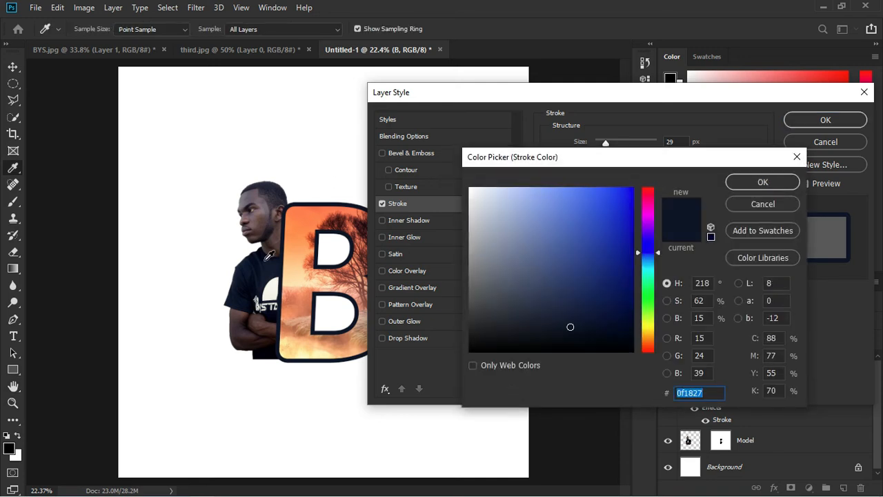
click(256, 298)
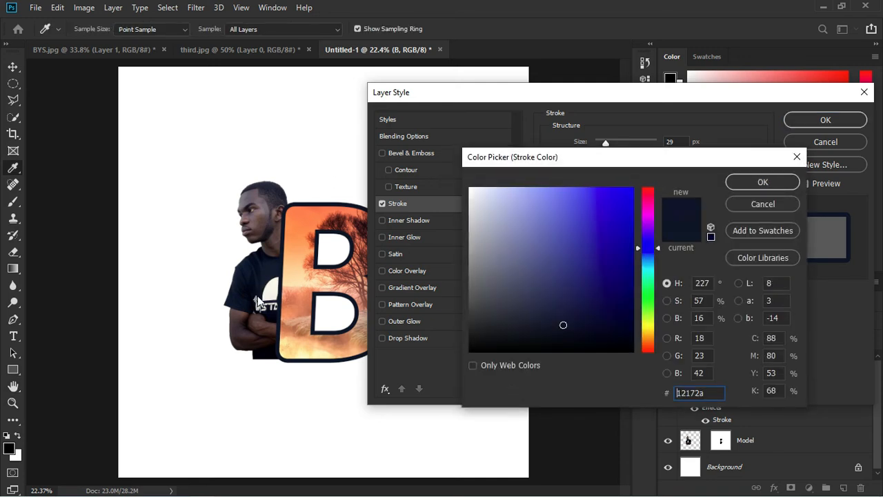
click(743, 180)
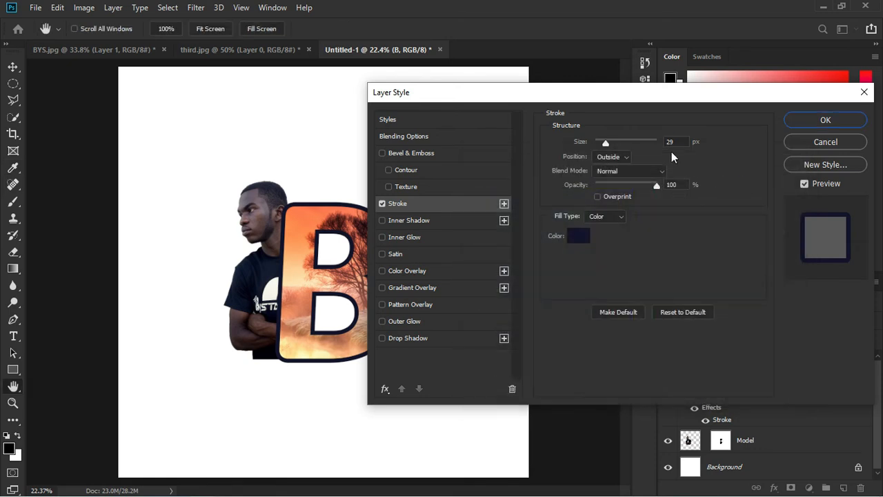
drag(607, 143, 604, 144)
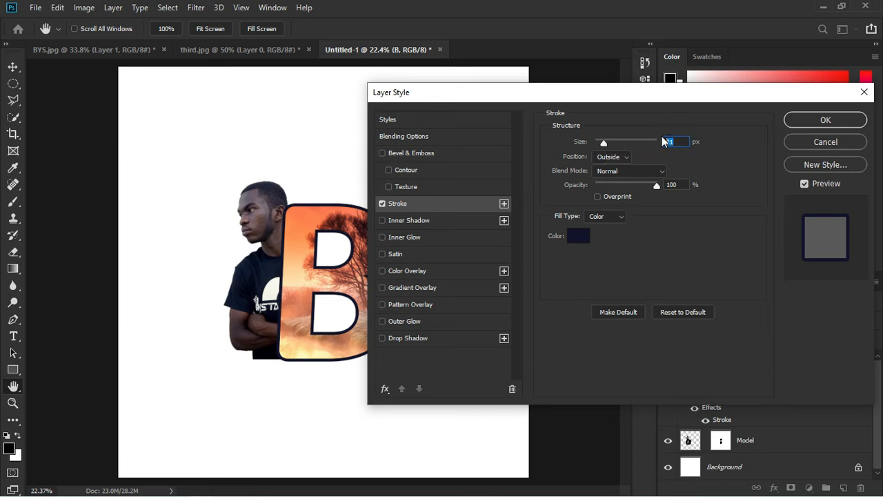
text(20)
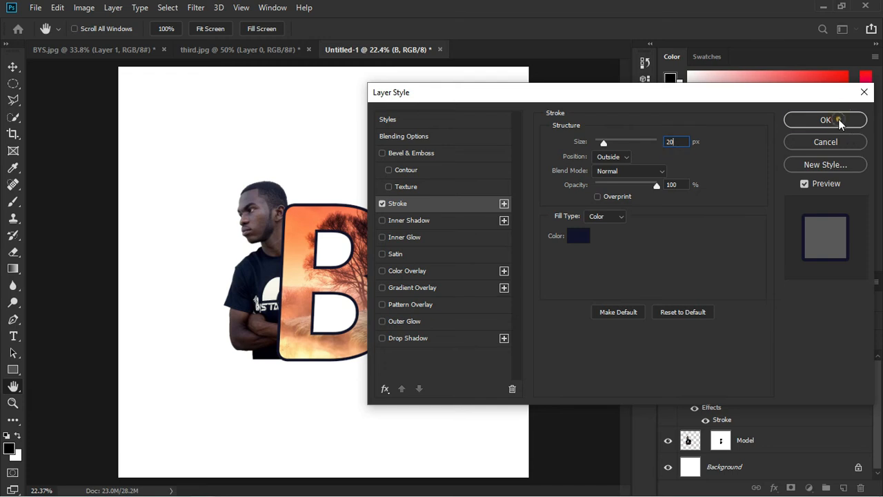
click(837, 121)
scroll(300, 322, up, 2)
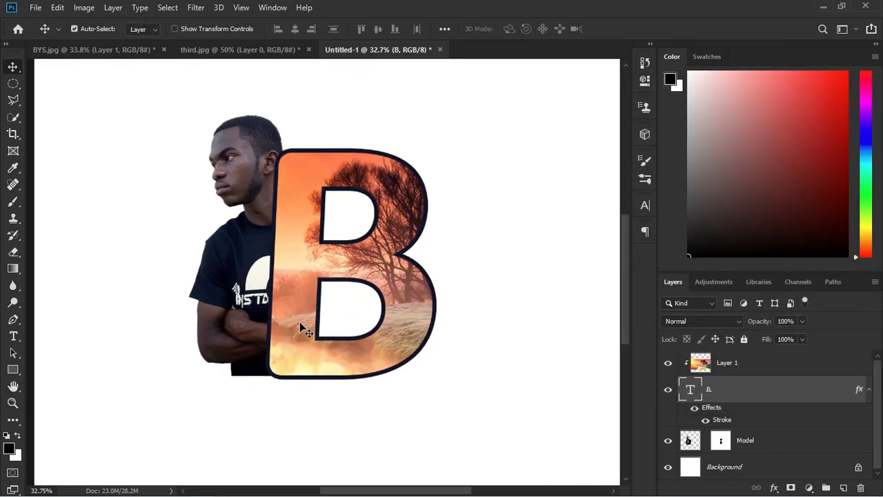
Nudge the B text layer up a few pixels and fine-tune its horizontal position
click(300, 322)
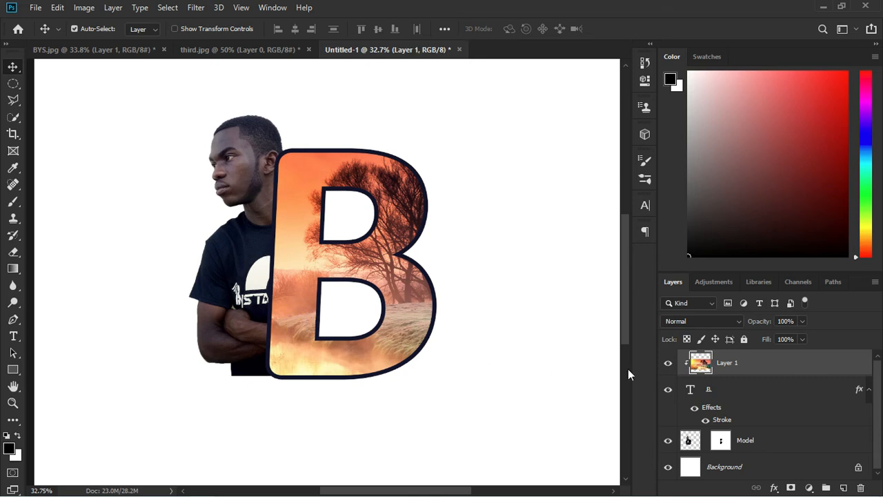
click(736, 390)
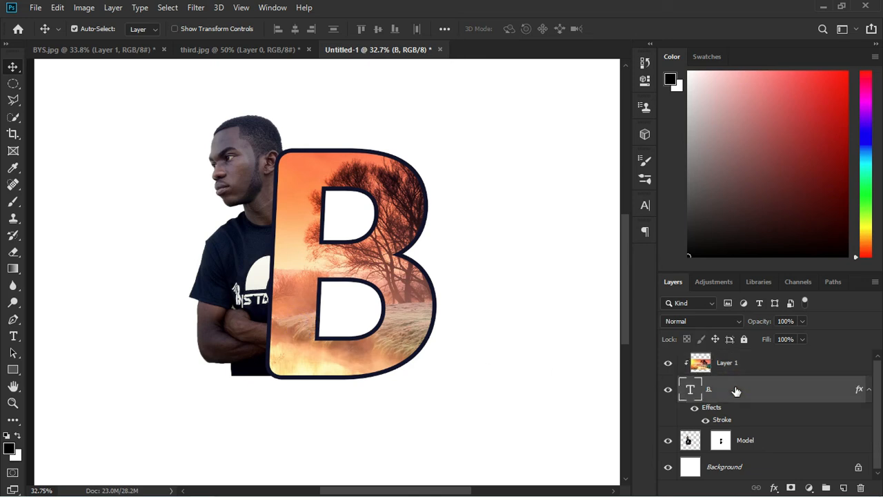
key(Up)
key(Up)
key(Up)
key(Up)
key(Up)
key(Up)
key(Up)
key(Up)
key(Up)
key(Up)
key(Up)
key(Up)
key(Up)
key(Up)
key(Up)
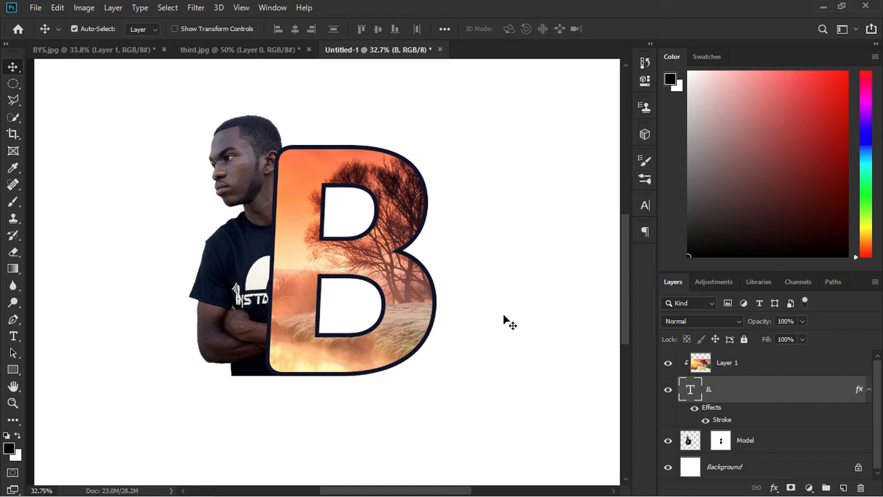
key(Right)
key(Right)
key(Right)
key(Right)
key(Right)
key(Right)
key(Right)
key(Right)
key(Right)
key(Right)
key(Right)
key(Right)
key(Right)
key(Right)
key(Right)
key(Right)
key(Right)
key(Right)
key(Right)
key(Right)
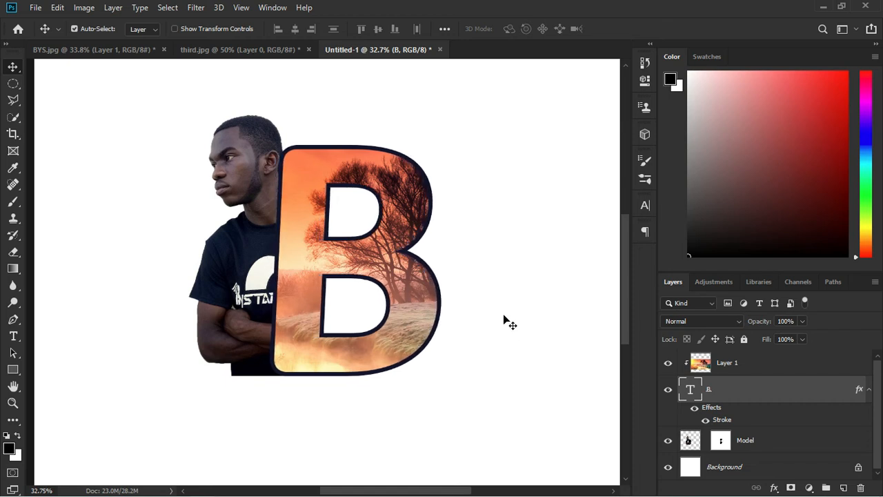
key(Right)
key(Right)
key(Right)
key(Right)
key(Right)
key(Right)
key(Right)
key(Right)
key(Right)
key(Right)
key(Right)
key(Right)
key(Right)
key(Right)
key(Right)
key(Left)
key(Left)
key(Left)
key(Left)
key(Left)
key(Left)
key(Left)
key(Left)
key(Left)
key(Left)
key(Left)
key(Left)
key(Left)
key(Left)
key(Left)
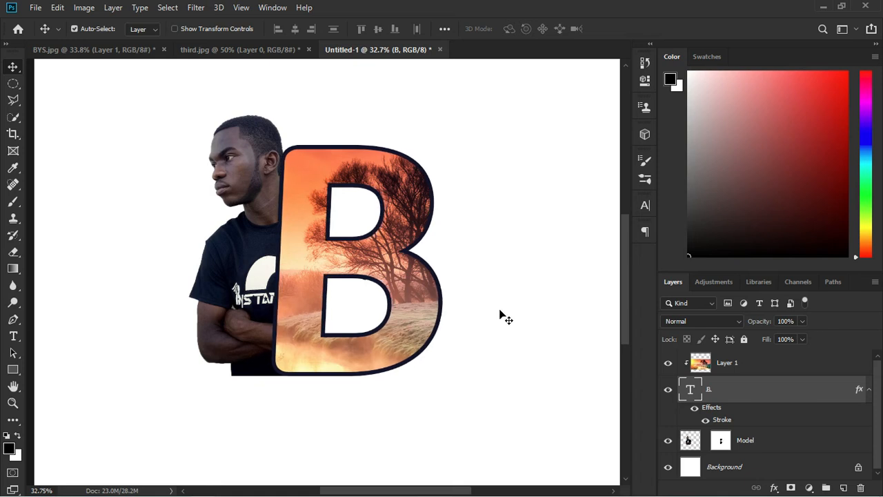
key(Left)
key(Left)
scroll(355, 166, down, 3)
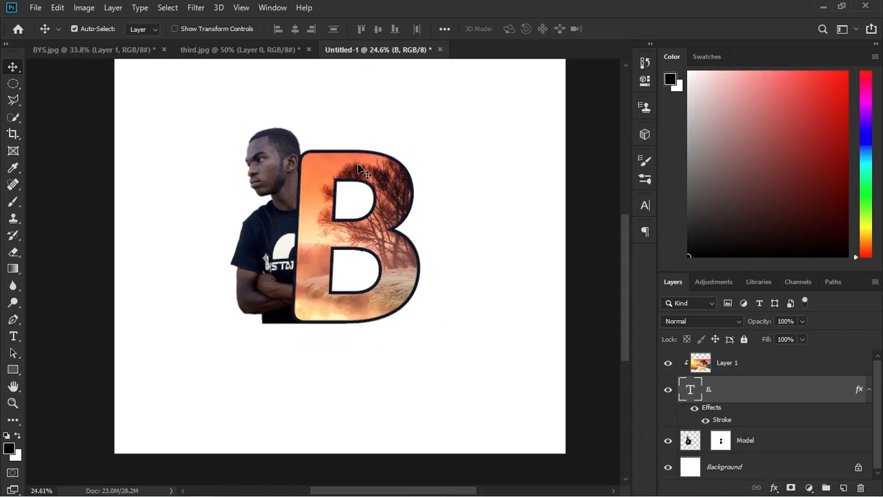
scroll(352, 311, up, 3)
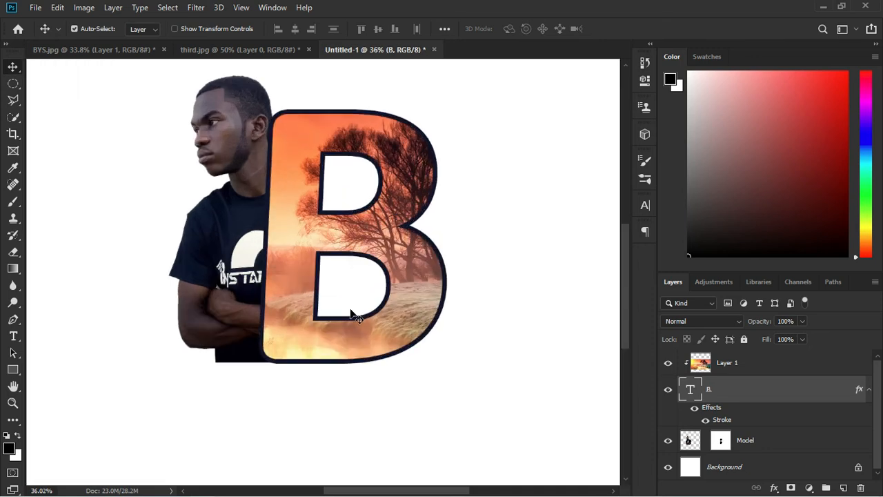
scroll(365, 314, down, 5)
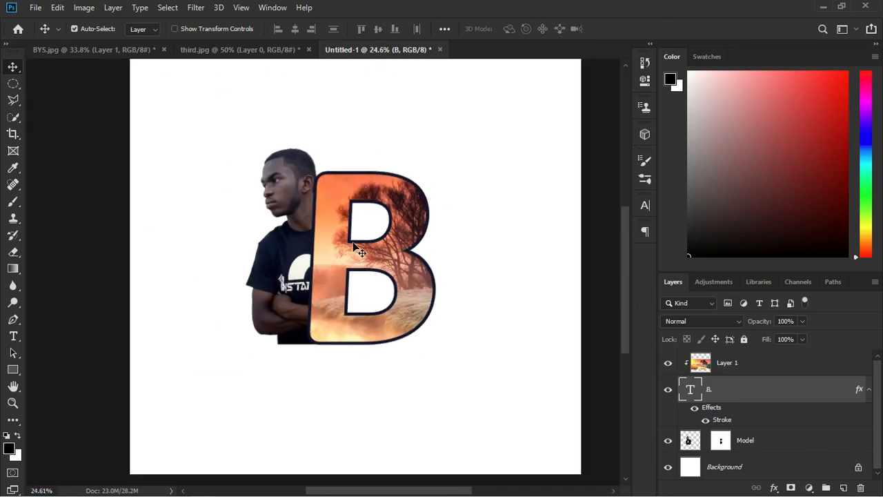
scroll(418, 167, down, 1)
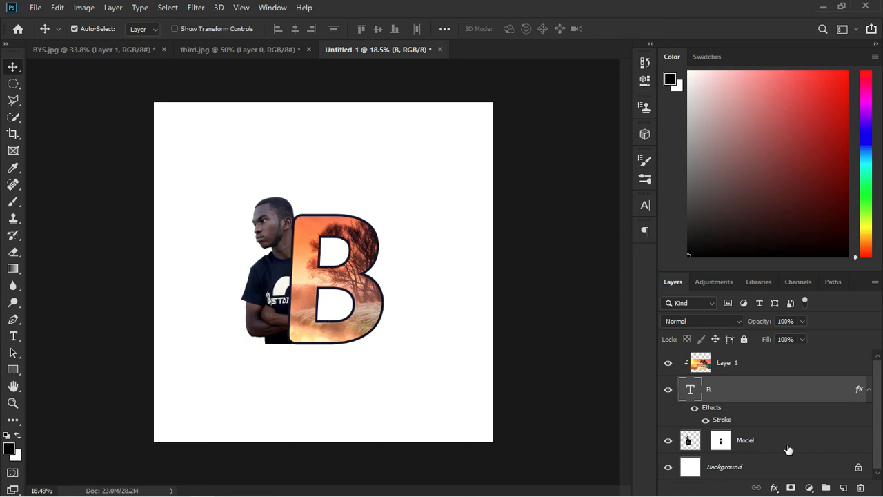
Link the Model mask, then move Layer 1, B and Model together slightly right
click(706, 441)
click(763, 447)
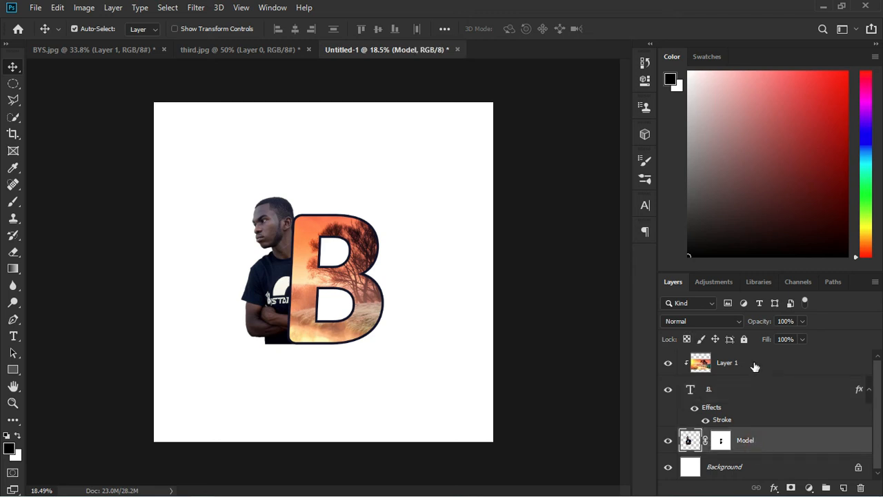
shift+click(754, 366)
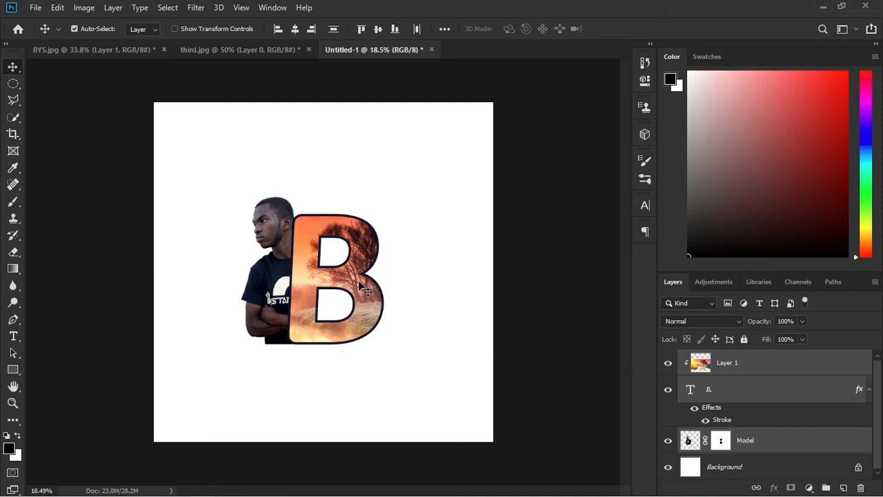
drag(340, 283, 348, 285)
scroll(296, 308, up, 3)
scroll(297, 309, down, 3)
Add a Gradient Fill layer above Background: Radial style, Reverse ticked, scale 253%
click(761, 467)
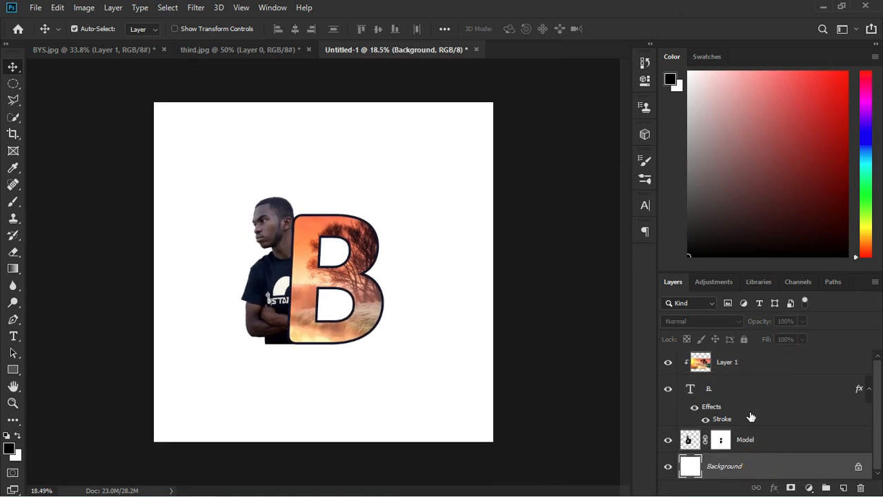
click(809, 488)
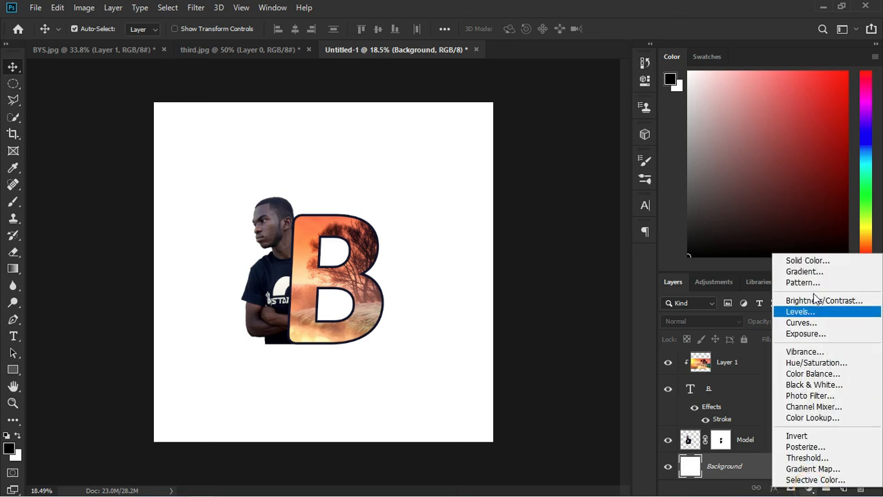
click(816, 272)
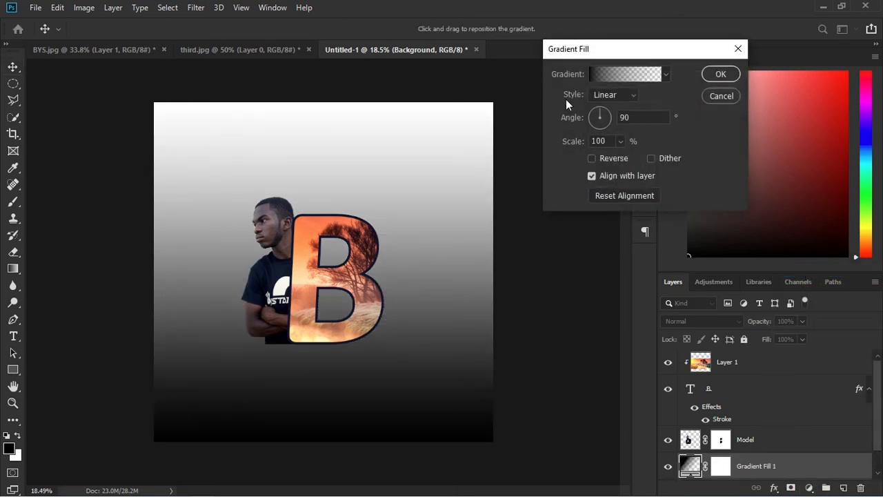
click(633, 94)
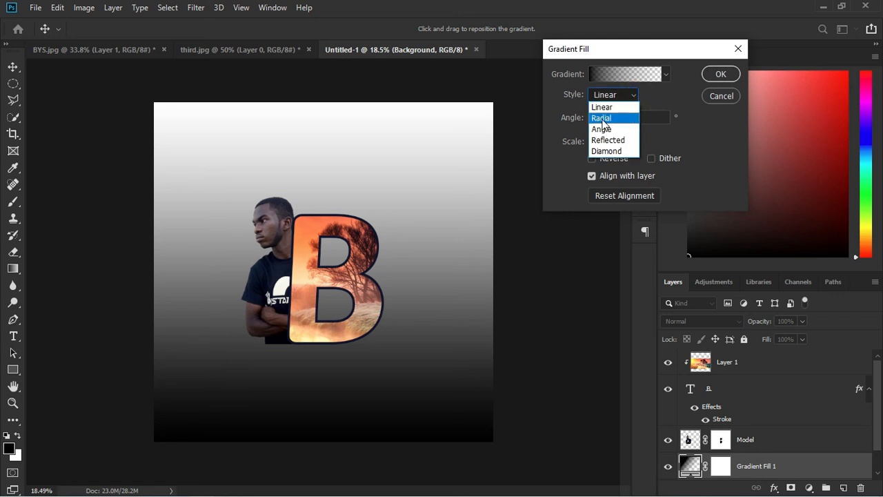
click(601, 118)
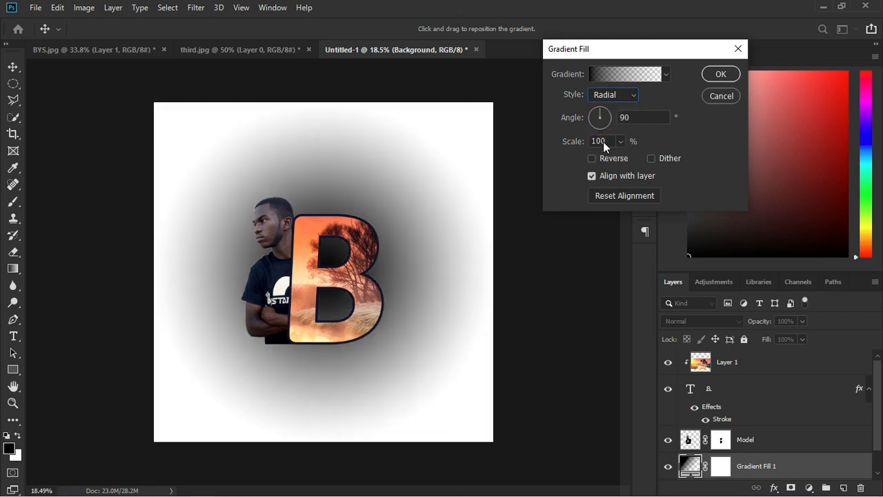
click(591, 158)
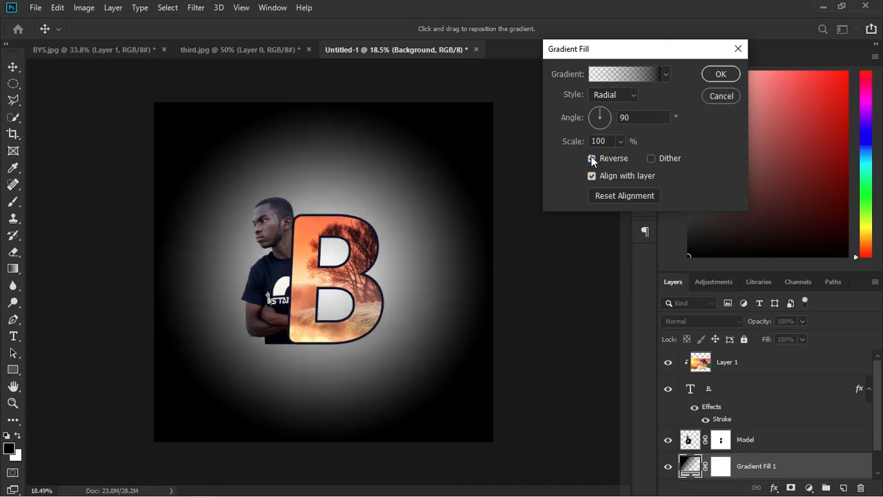
click(620, 141)
drag(622, 154, 630, 160)
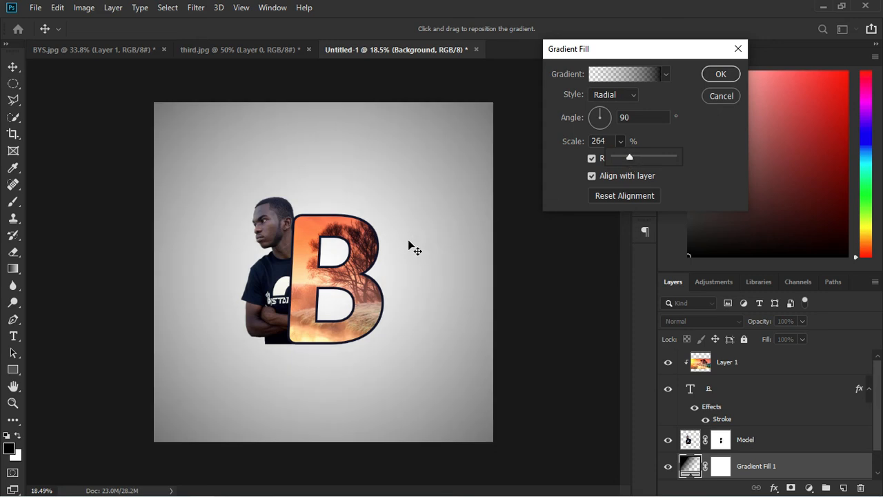
scroll(408, 240, up, 1)
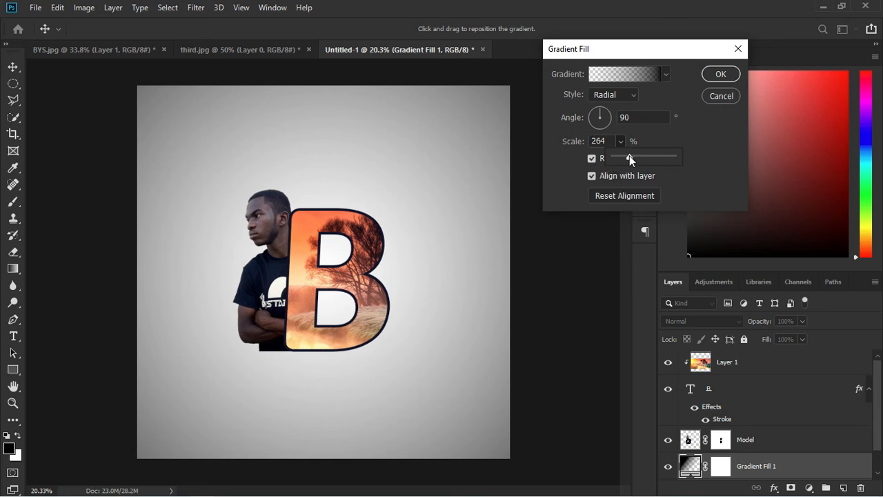
drag(629, 156, 628, 158)
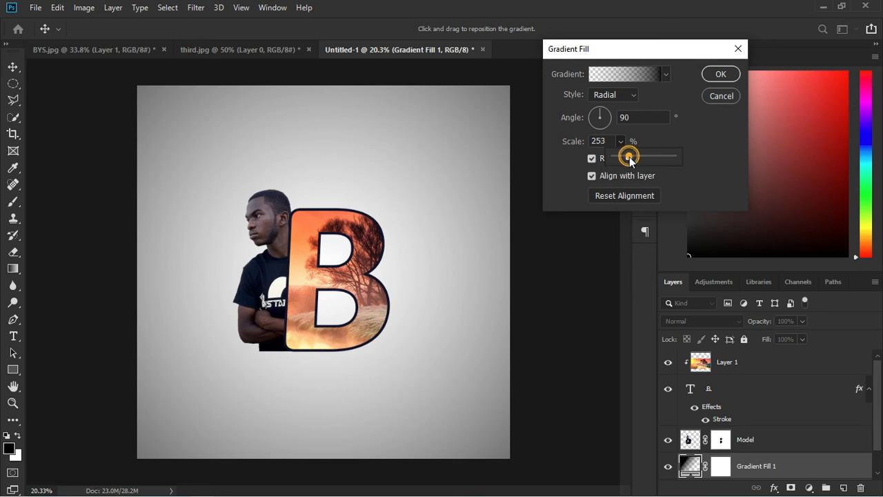
click(718, 74)
With Layer 1 targeted, start a new text layer on the canvas below the man
scroll(301, 291, up, 1)
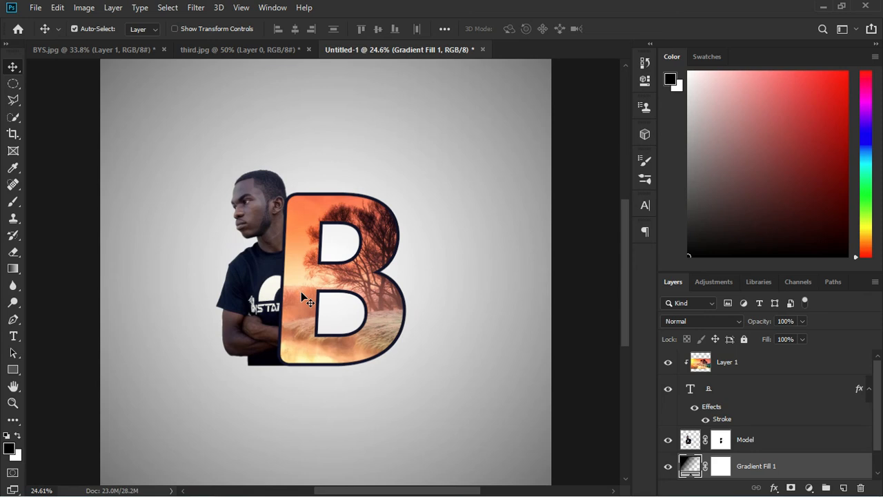
scroll(300, 291, down, 1)
scroll(301, 291, up, 1)
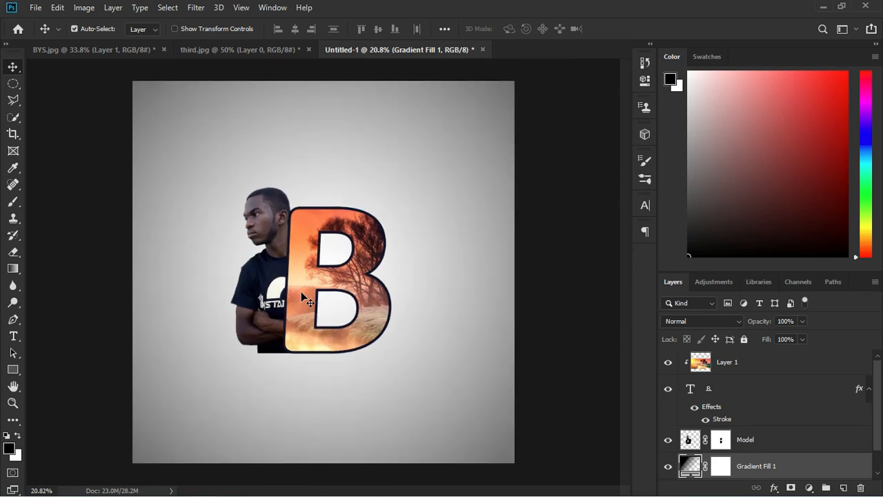
scroll(301, 291, down, 1)
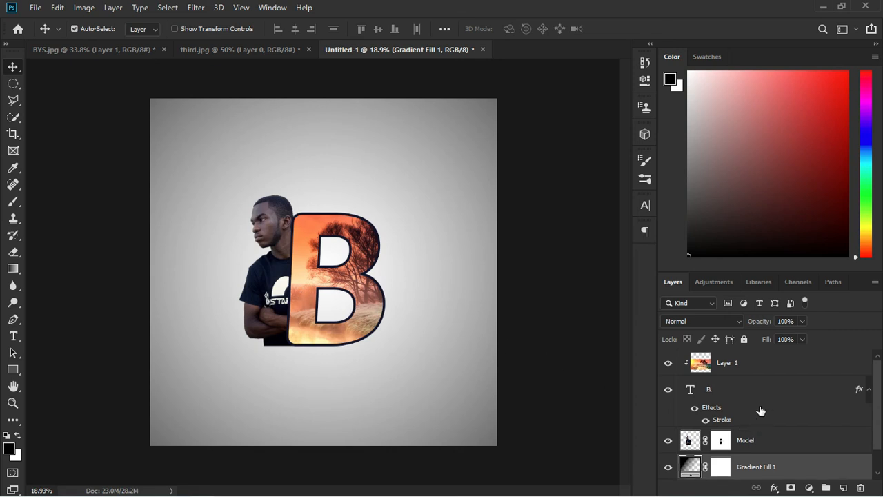
click(758, 367)
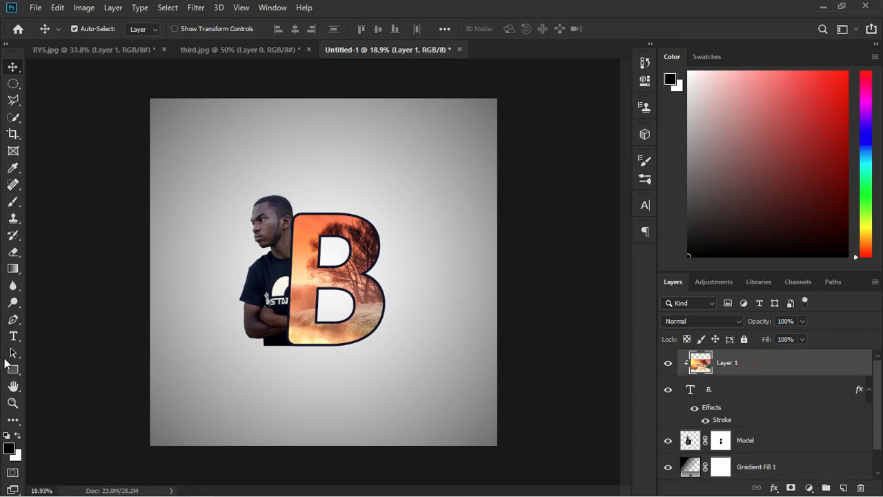
click(13, 336)
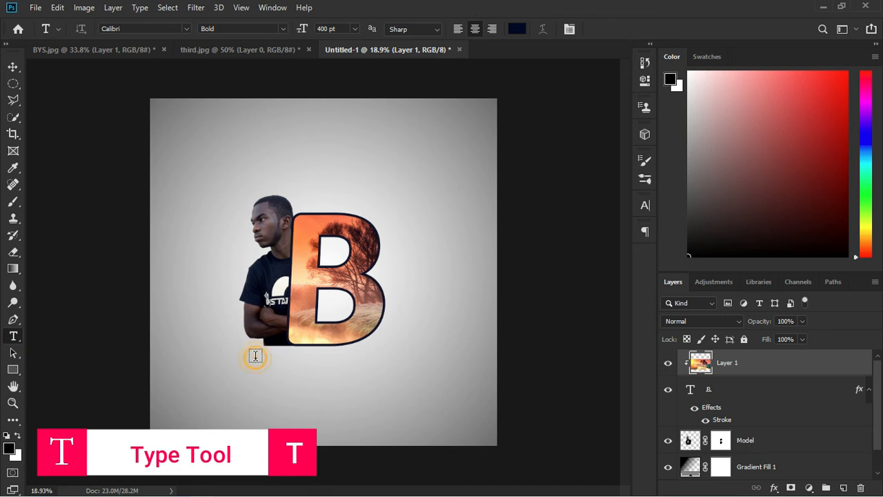
click(255, 355)
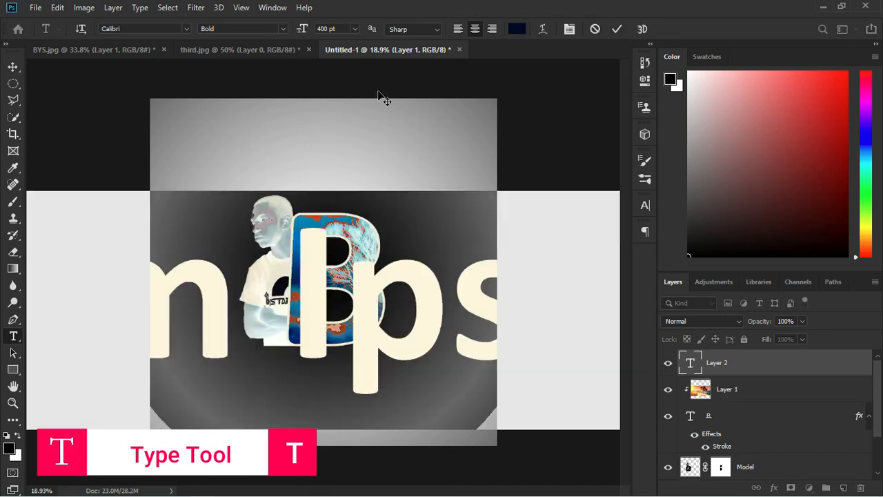
Type BYSTANDER at 30 pt, centre it beneath the B, and commit
click(355, 28)
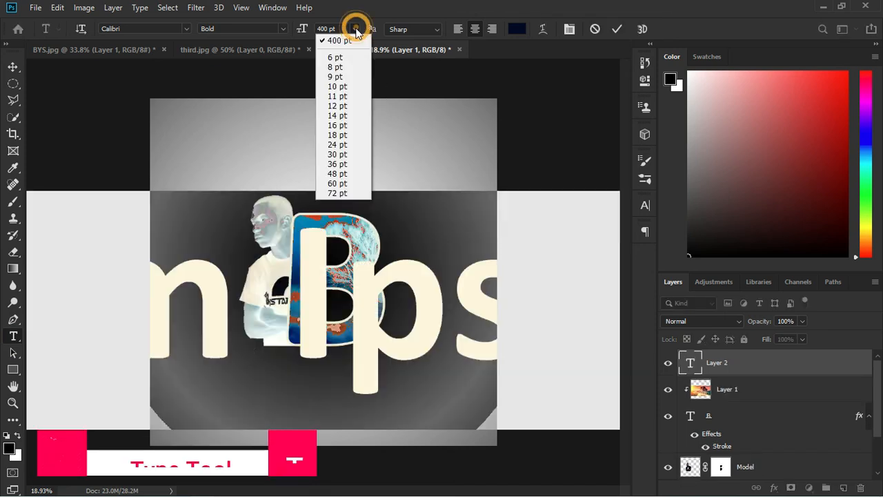
click(338, 154)
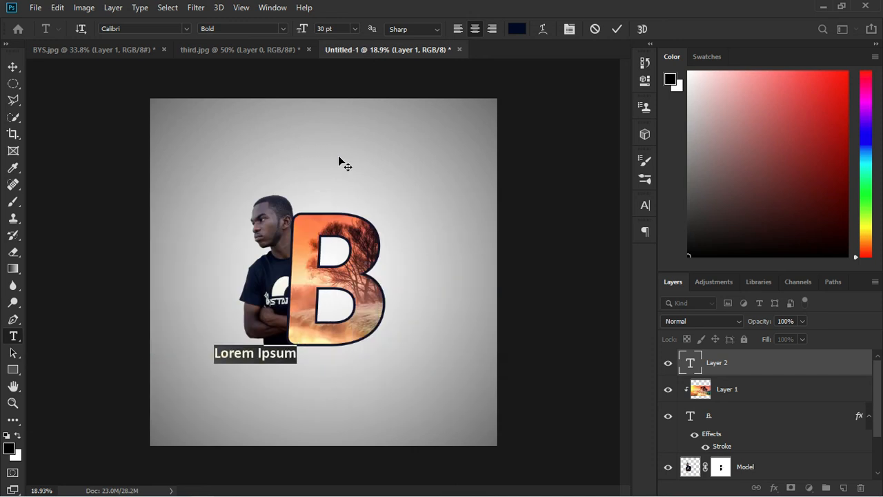
text(BY)
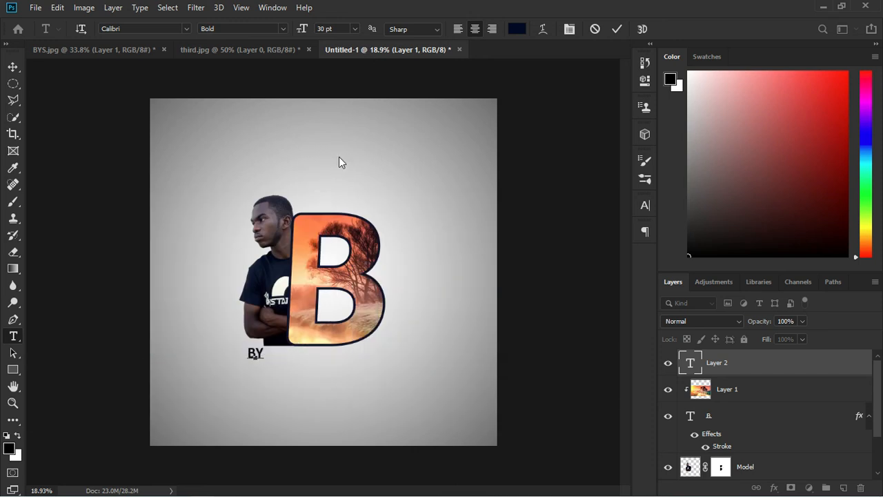
text(STANDER)
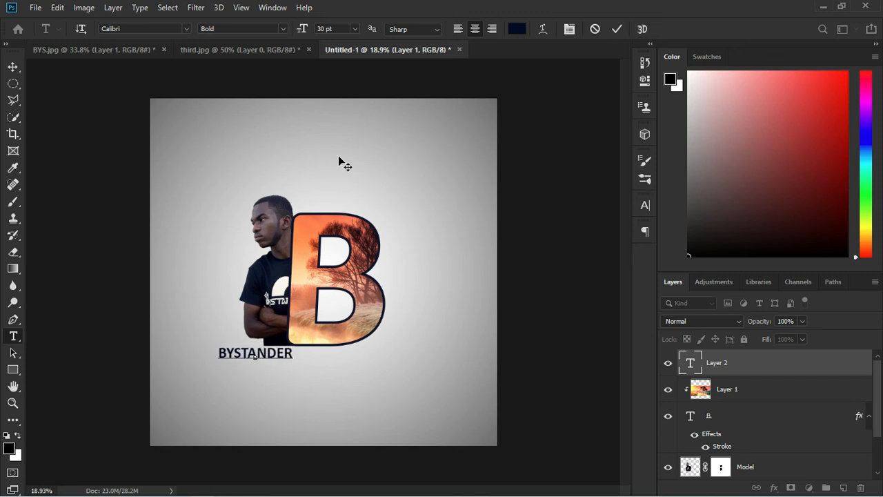
click(283, 365)
drag(315, 368, 342, 368)
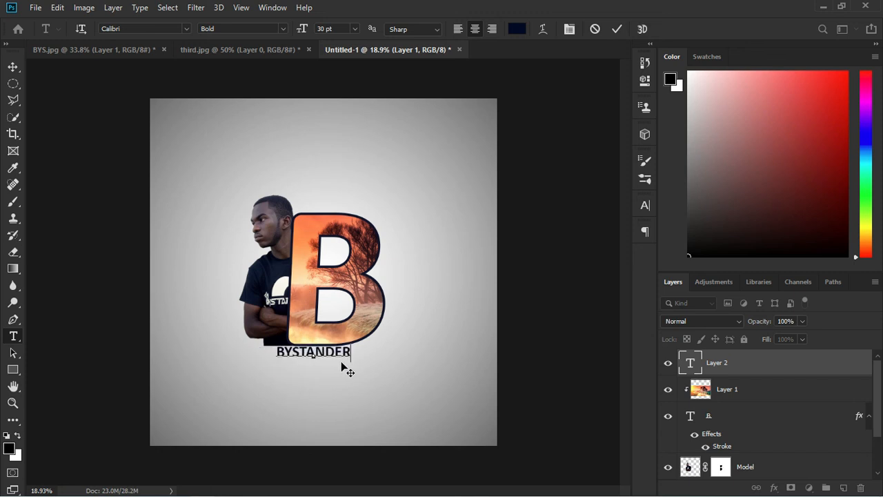
click(690, 364)
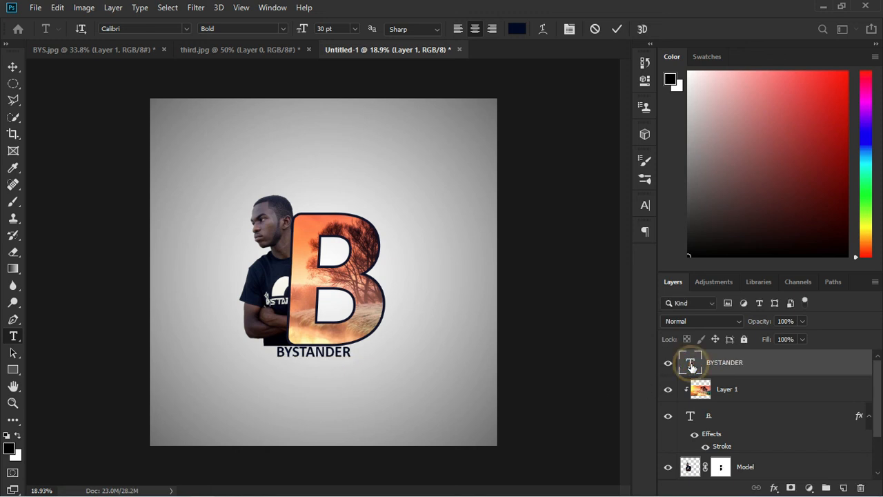
Widen BYSTANDER's letter spacing to 460 tracking and commit the text
double_click(690, 364)
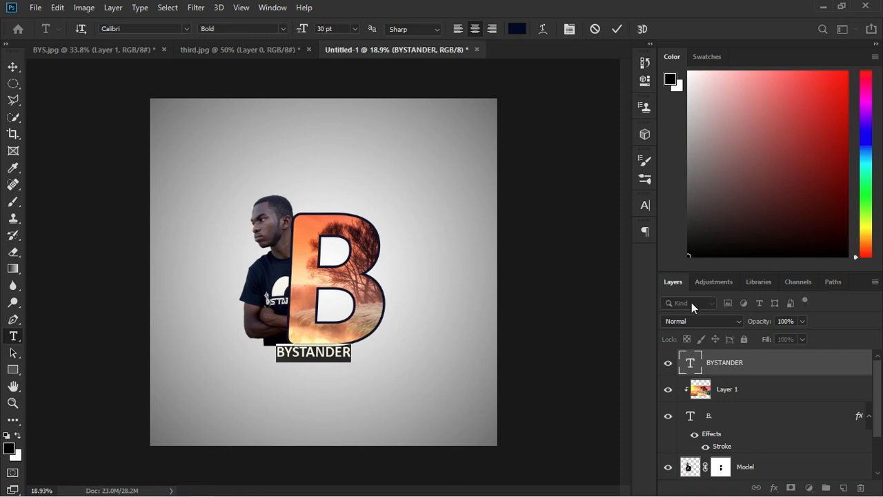
click(644, 206)
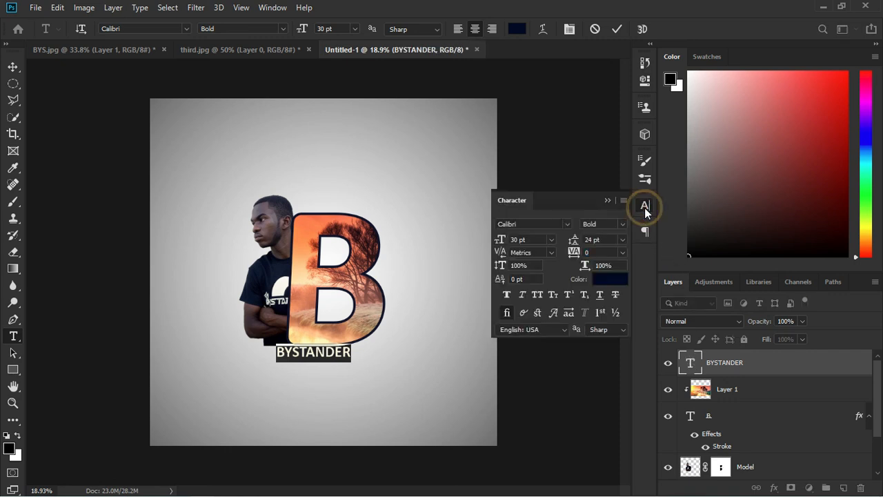
click(624, 253)
click(591, 395)
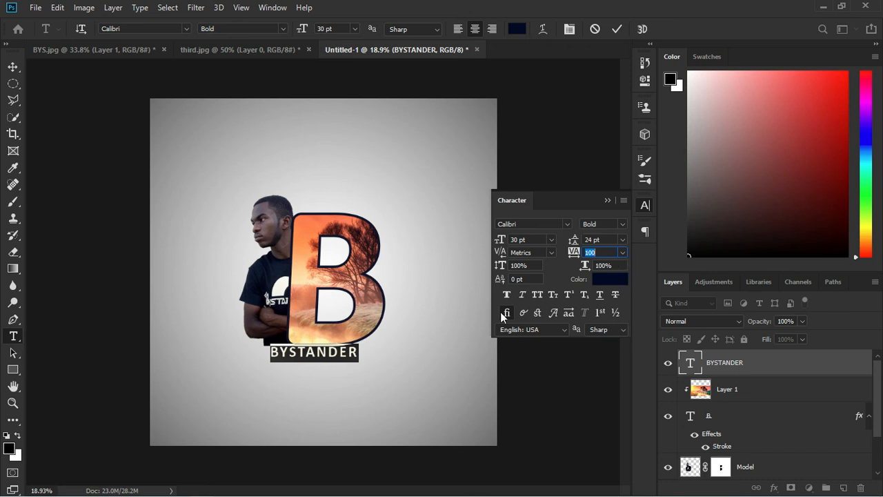
drag(574, 255, 592, 227)
click(606, 202)
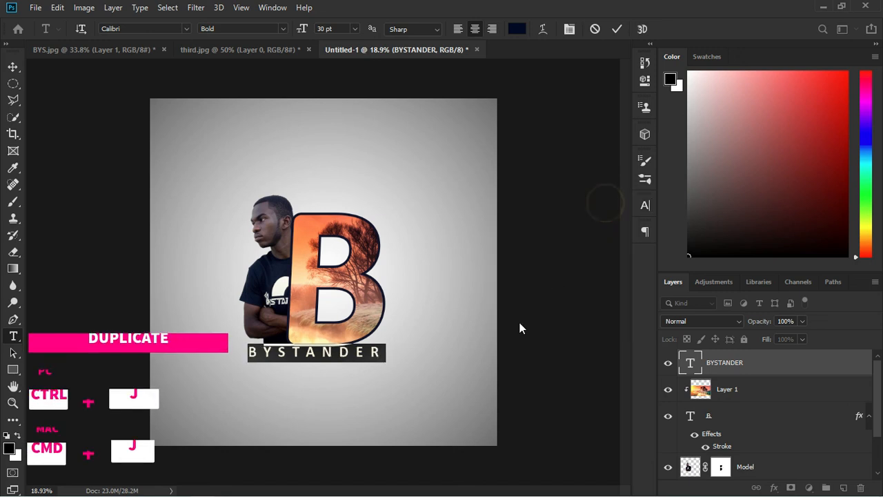
click(618, 29)
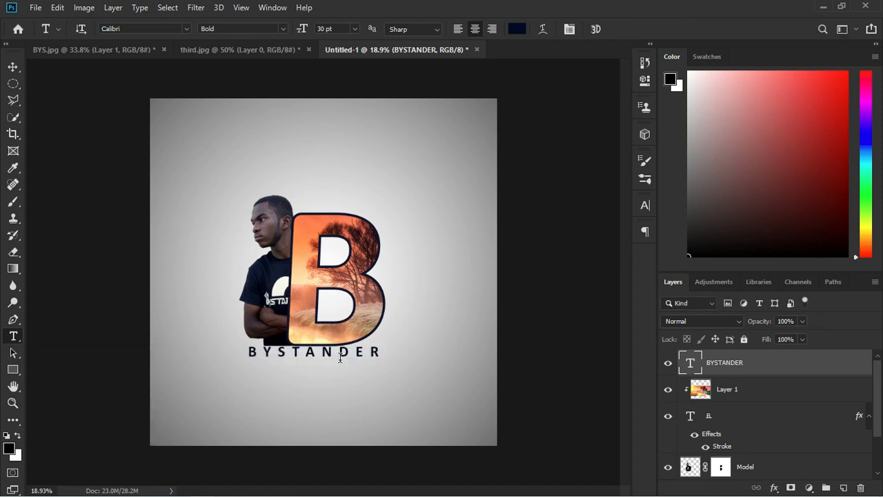
click(13, 67)
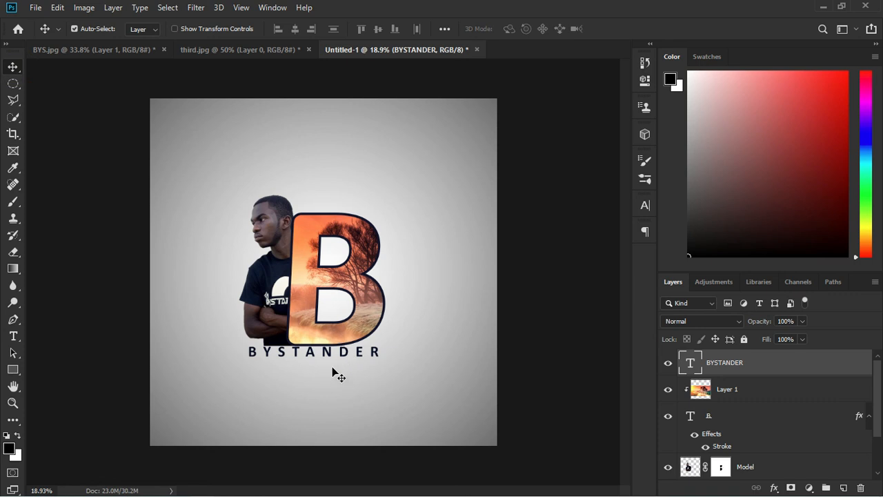
Duplicate the BYSTANDER caption below itself and retype the copy with the person's name
key(shift+Down)
key(shift+Down)
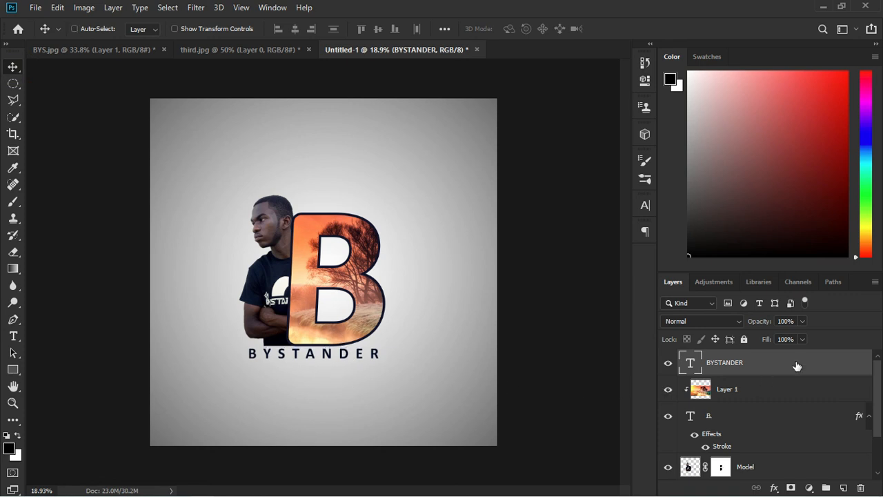
key(ctrl+j)
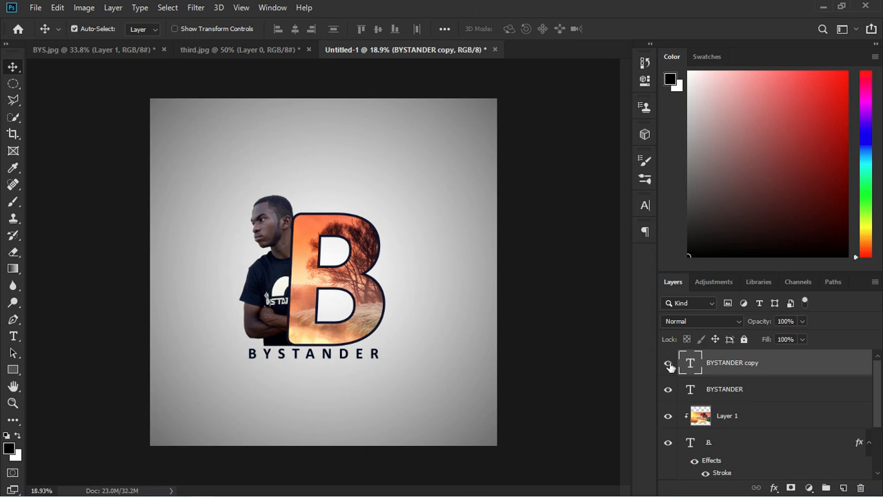
mouse_move(324, 377)
mouse_down()
mouse_move(322, 390)
mouse_move(338, 384)
mouse_up()
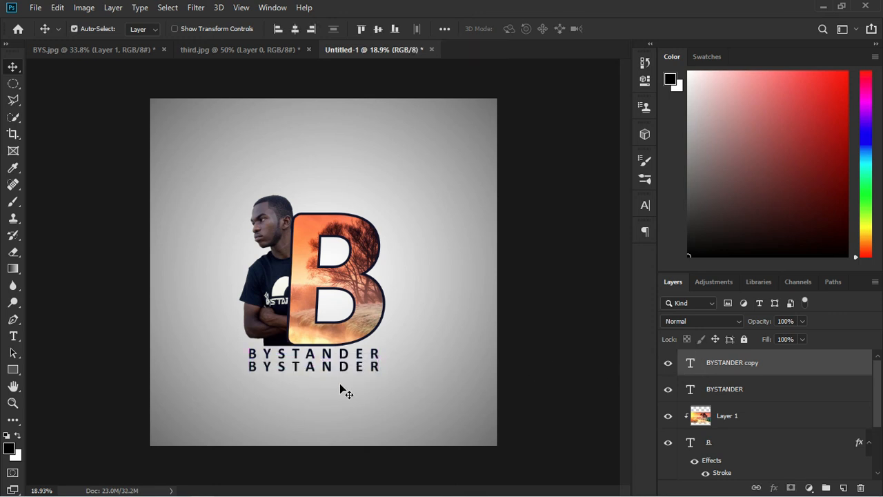
double_click(690, 365)
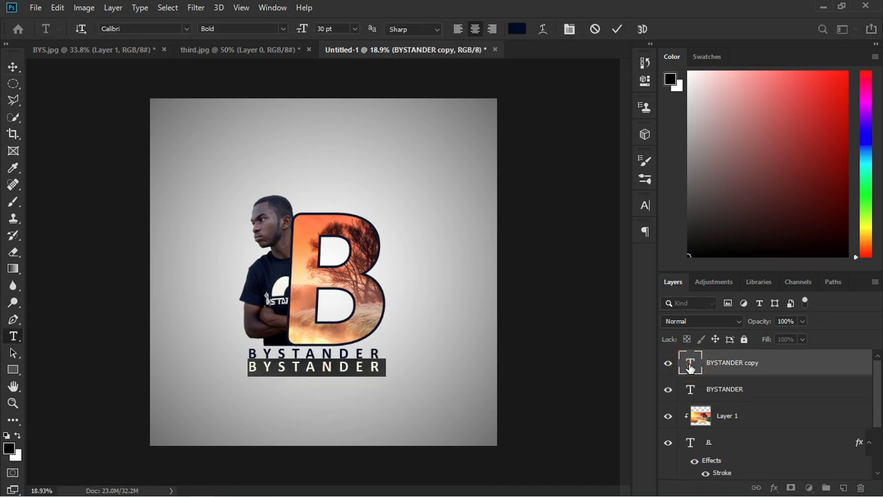
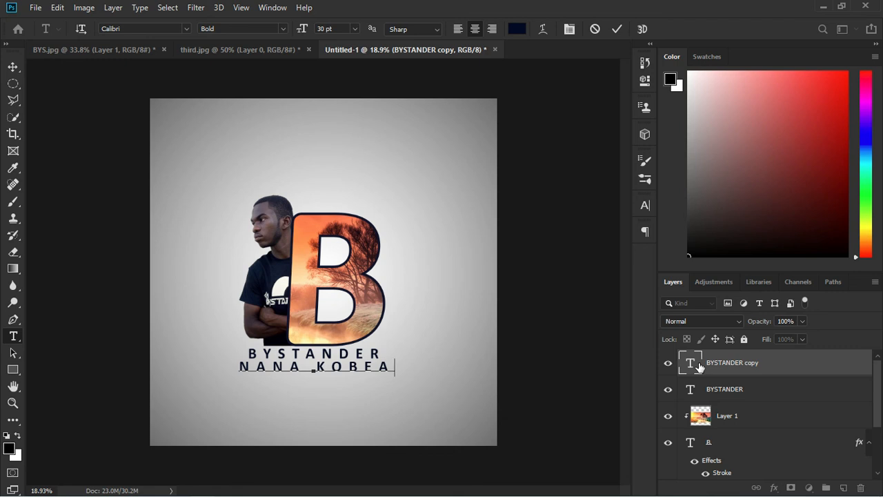
click(692, 365)
double_click(692, 365)
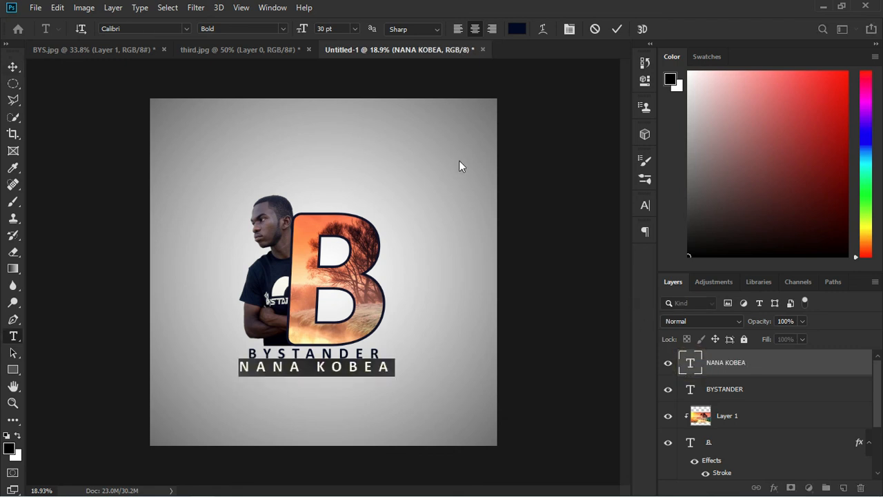
Set the name caption to Light weight, 18 pt, with 980 tracking
click(283, 28)
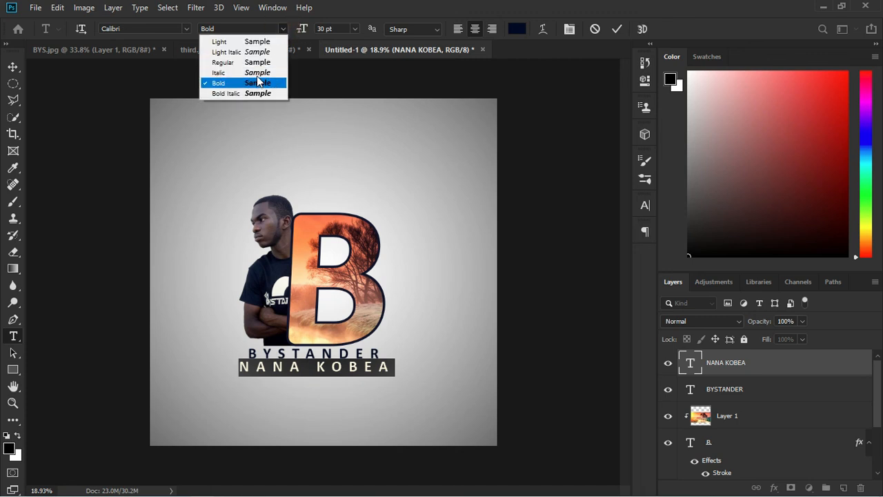
click(260, 44)
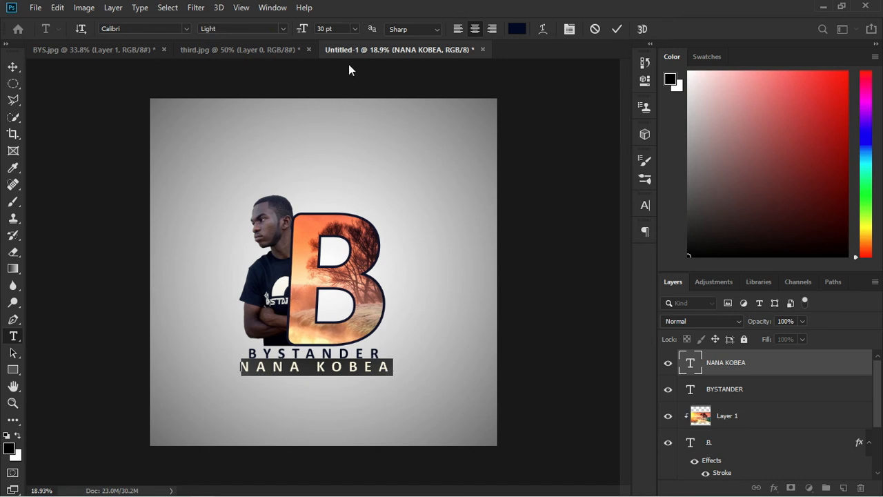
click(354, 29)
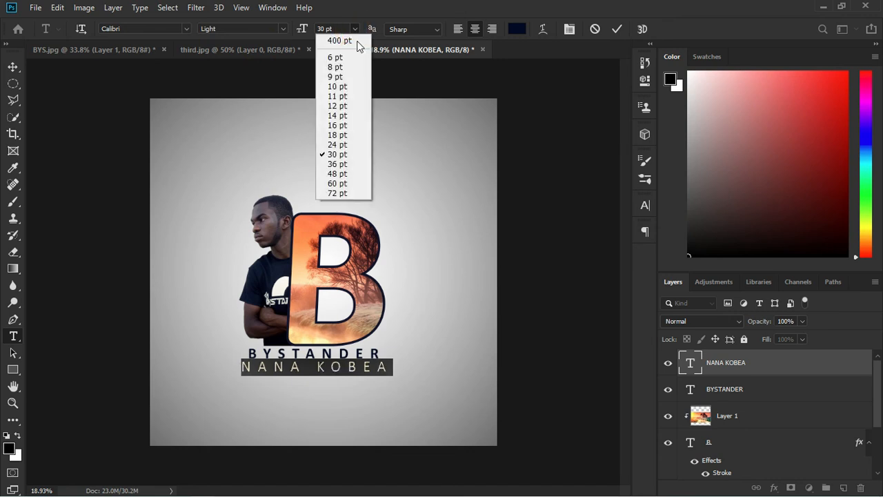
click(347, 137)
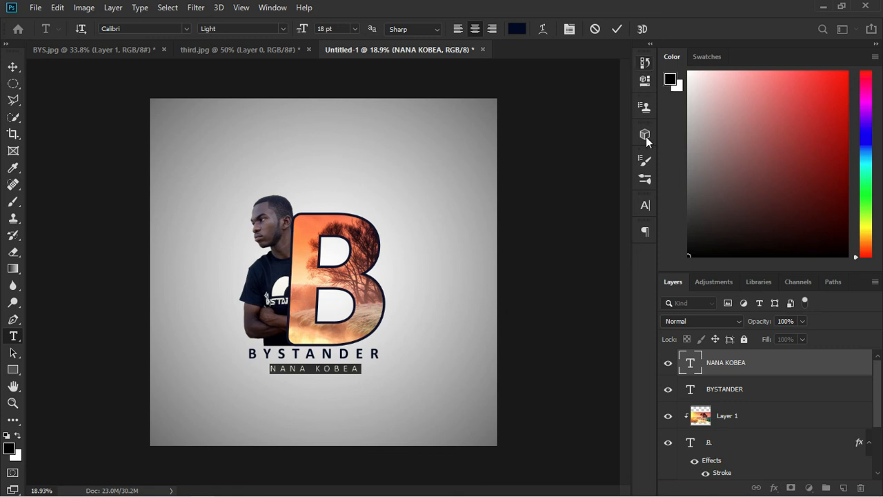
click(645, 204)
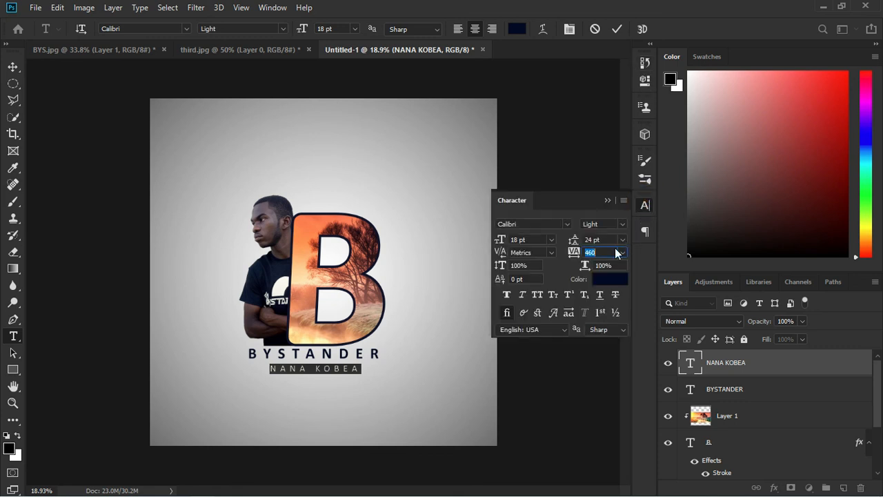
drag(573, 253, 588, 260)
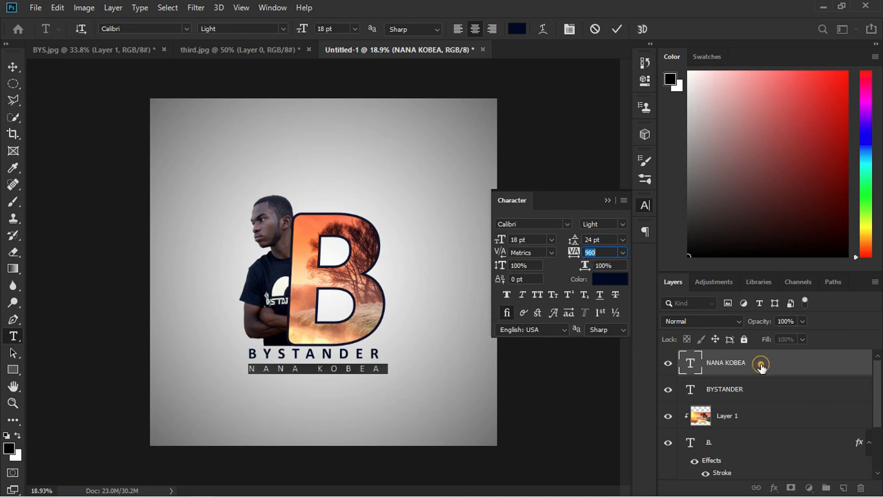
key(ctrl+Return)
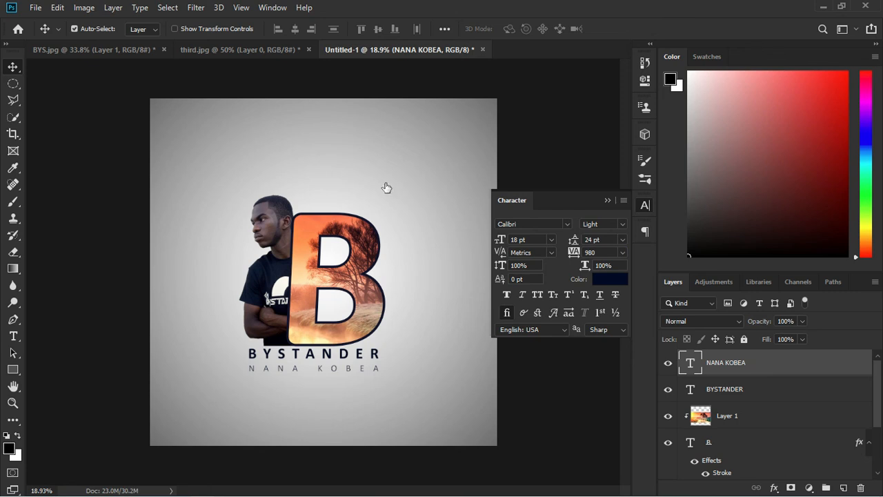
Scale the name line to about 99% width and nudge it centred just beneath BYSTANDER
click(608, 201)
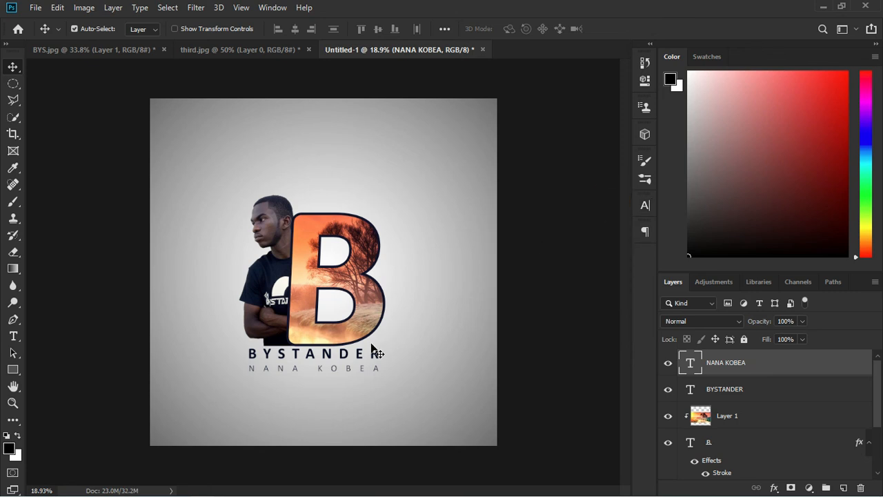
key(shift+Up)
key(shift+Up)
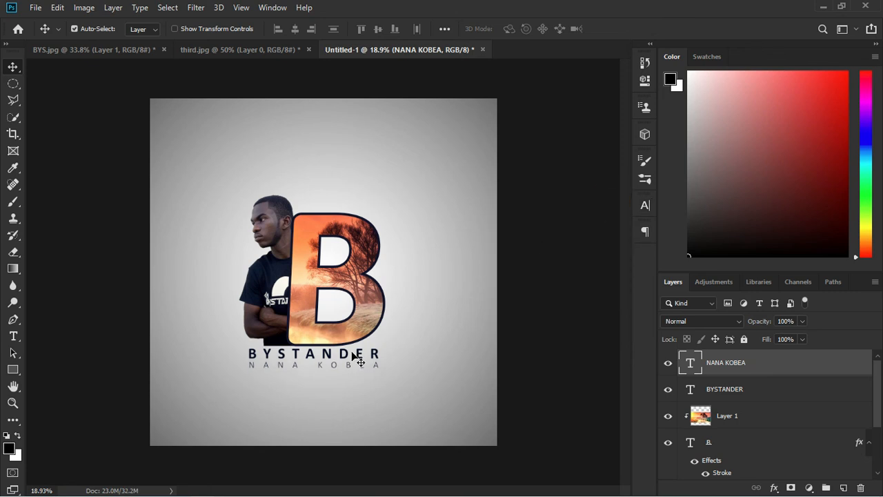
scroll(315, 377, up, 5)
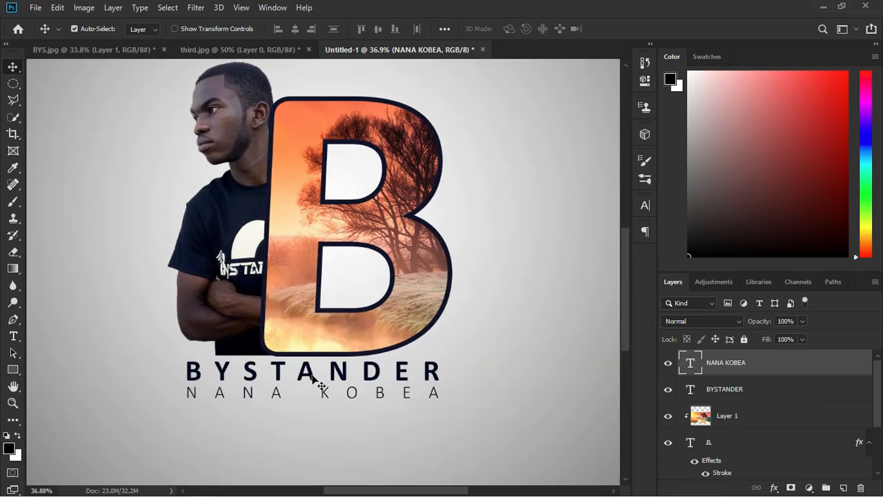
key(ctrl)
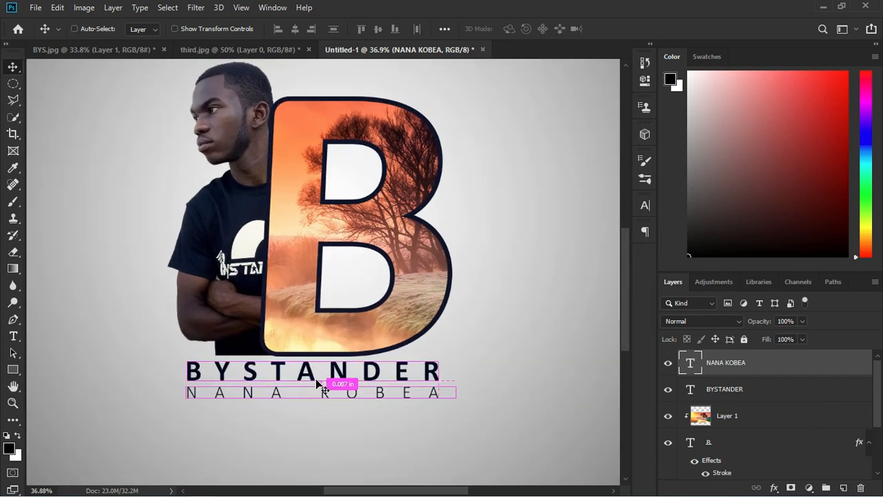
key(ctrl+t)
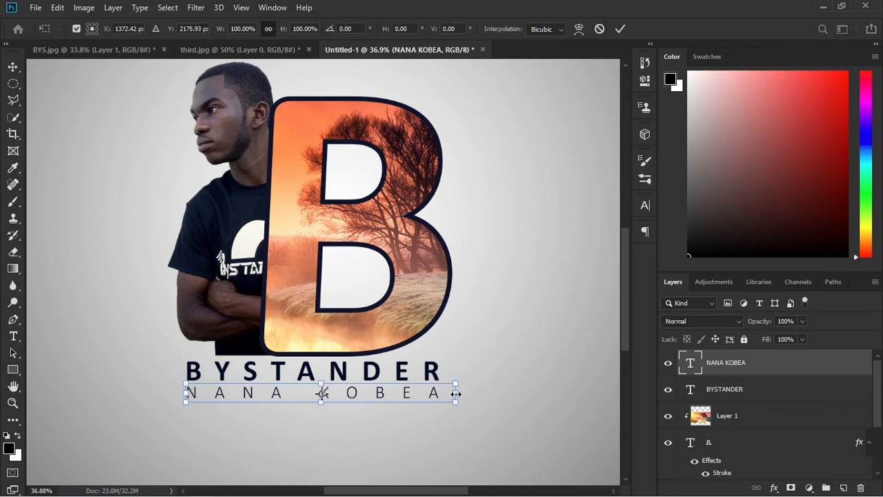
drag(456, 393, 451, 393)
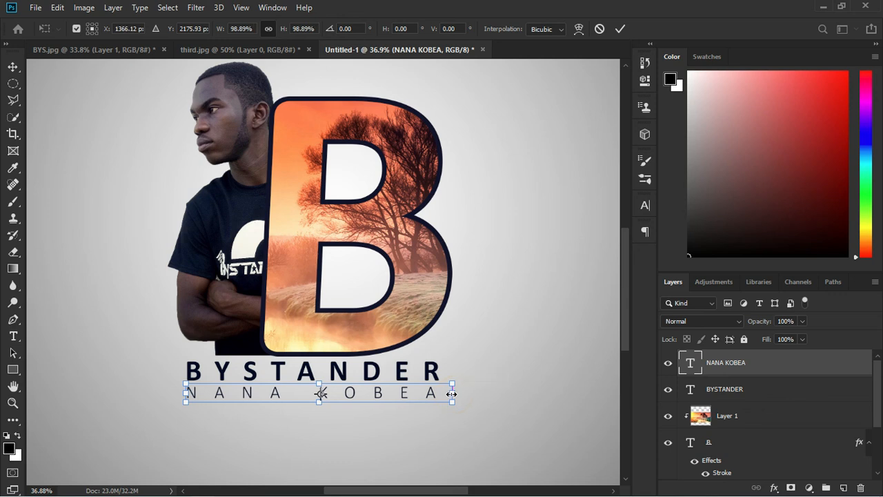
drag(377, 400, 379, 396)
key(Down)
key(Down)
key(Down)
key(Down)
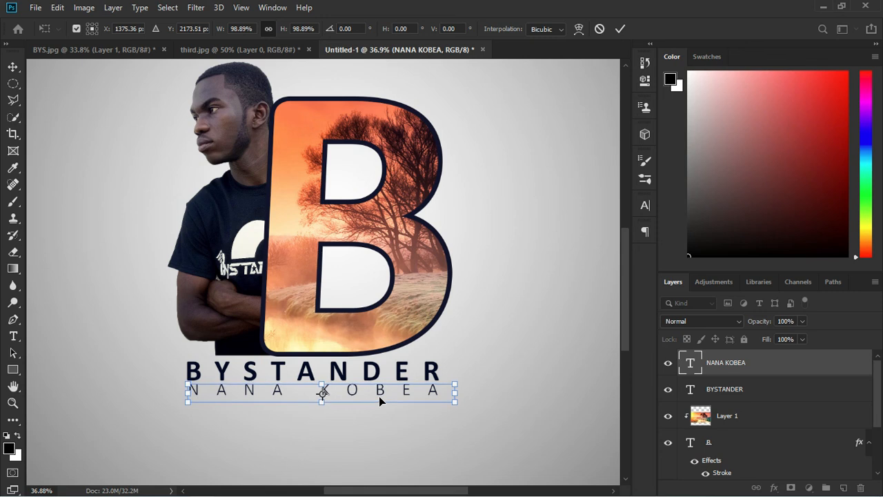
key(Down)
key(Down)
key(Down)
key(Down)
key(Down)
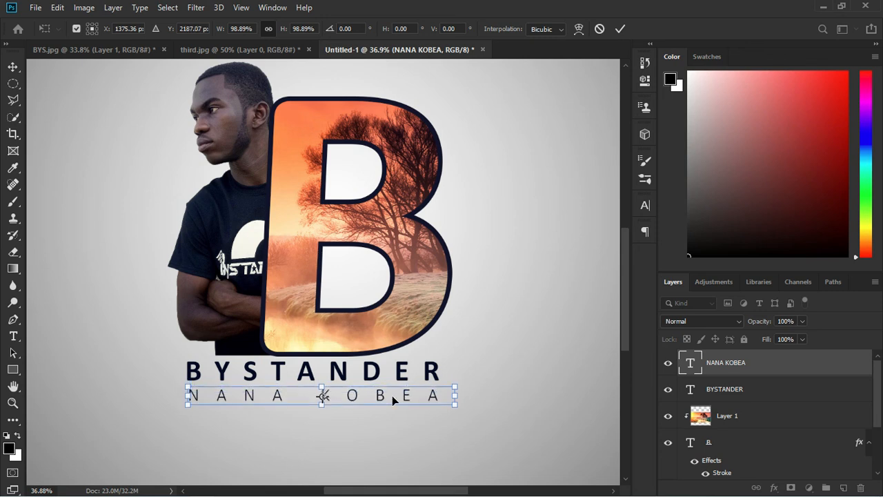
key(Return)
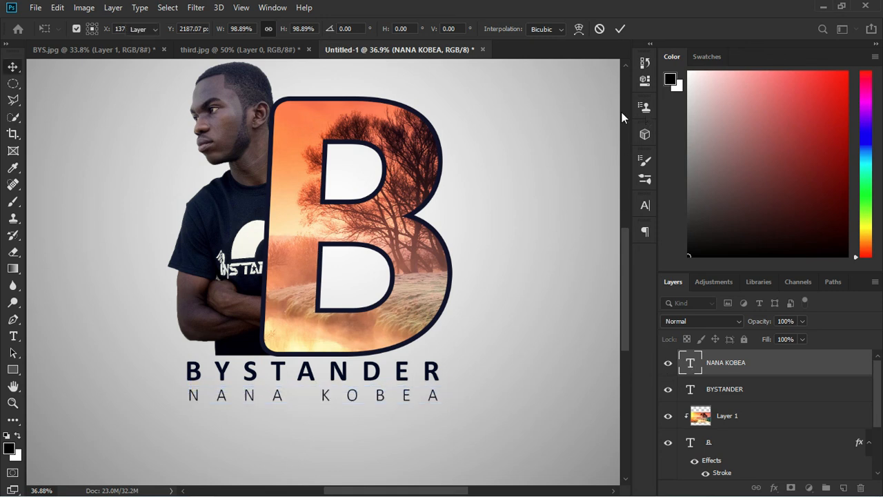
scroll(286, 306, down, 2)
scroll(306, 372, down, 2)
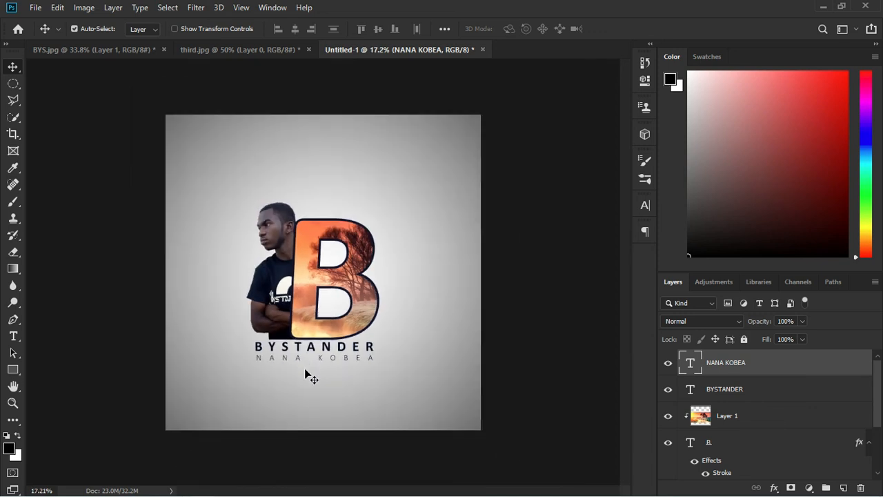
Show the finished B-and-BYSTANDER artwork in Full Screen Mode on a black background
scroll(306, 373, down, 1)
scroll(312, 362, up, 3)
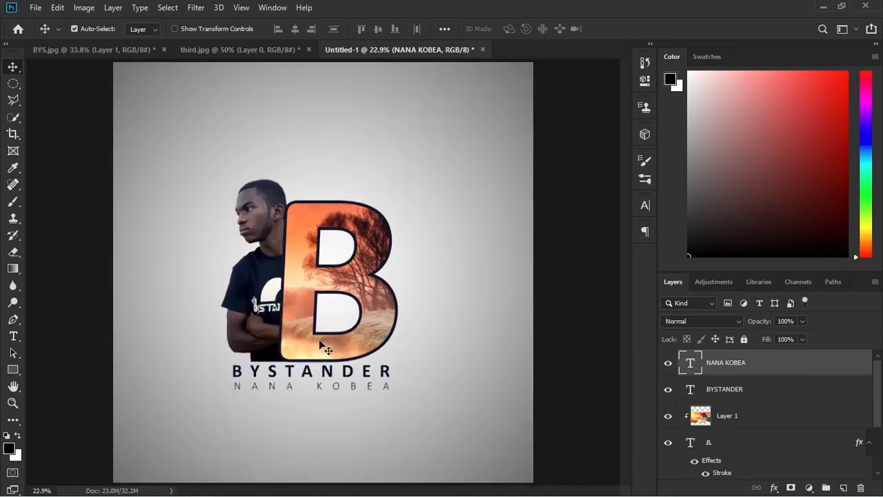
scroll(319, 338, down, 1)
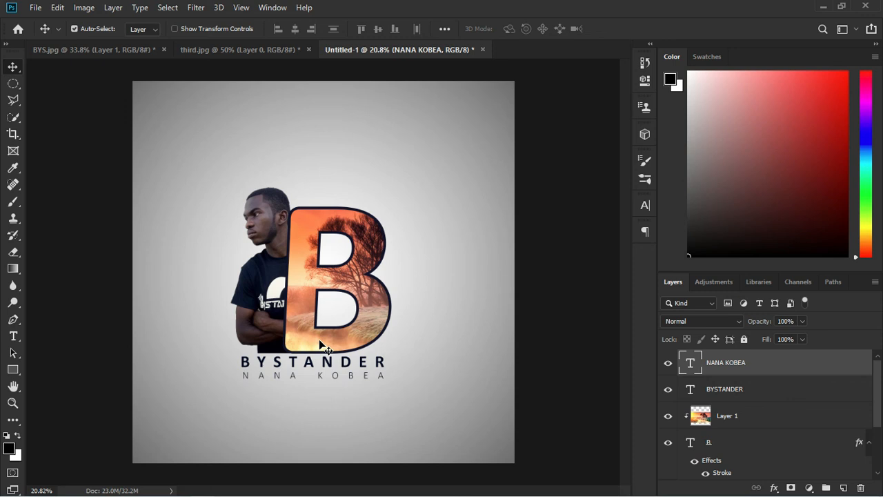
key(f)
key(f)
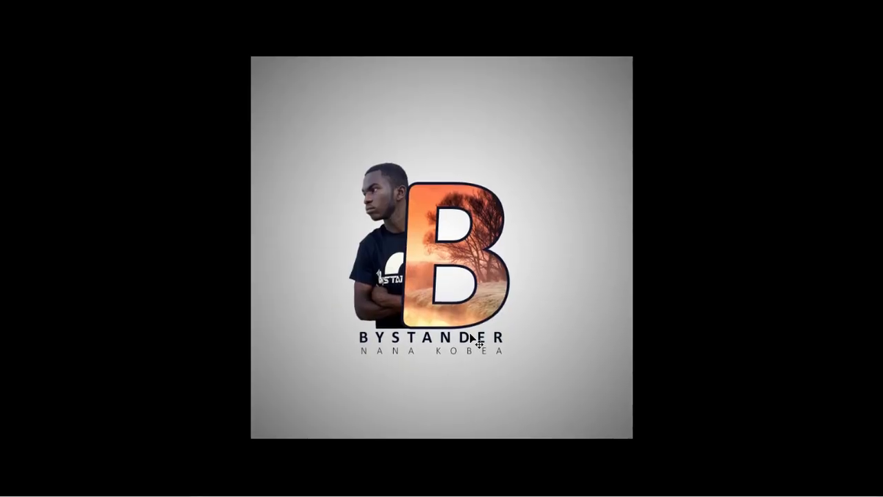
scroll(461, 278, up, 2)
scroll(461, 278, down, 2)
scroll(461, 280, up, 2)
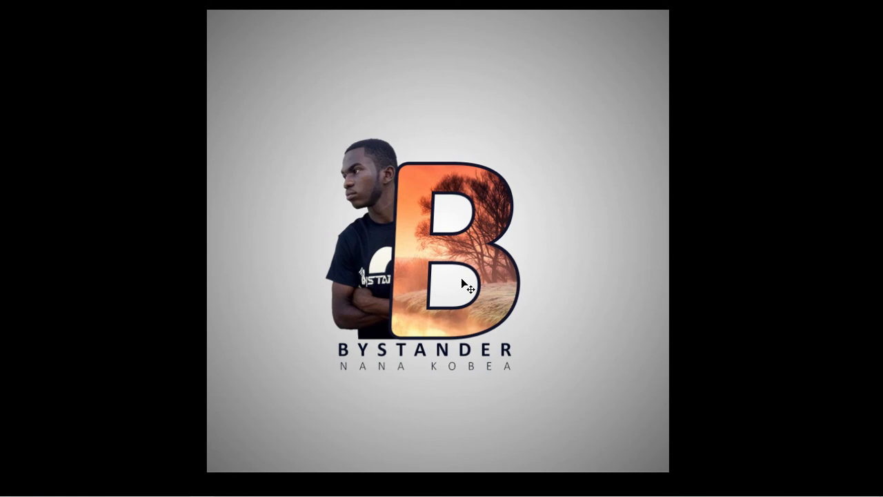